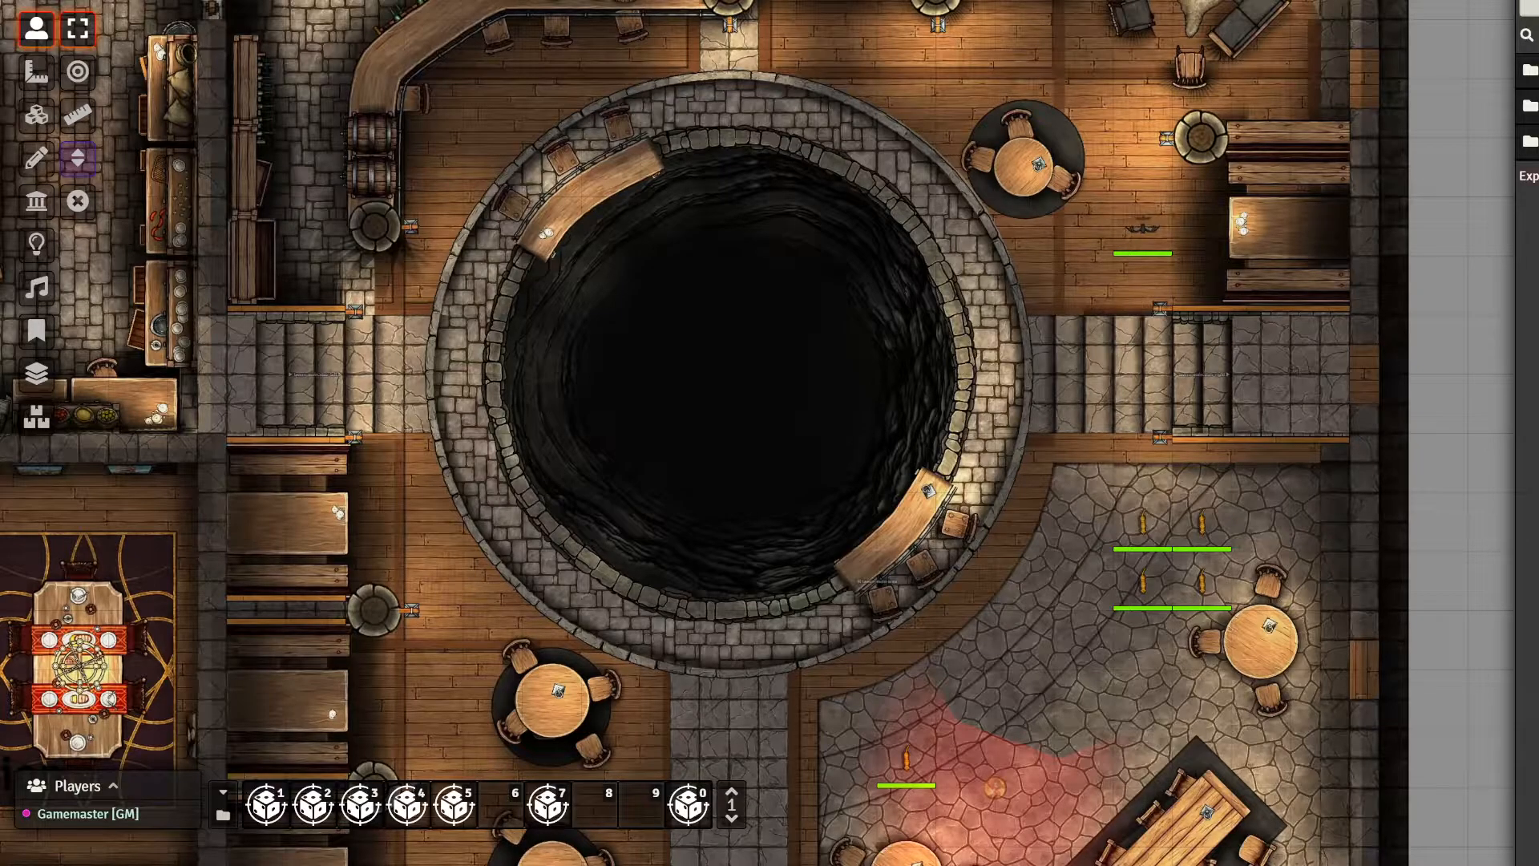
Open the 01 Baileywiki Read Me journal entry and move its window away from the map's central pit
{"action": "left_click", "coordinate": [1533, 118]}
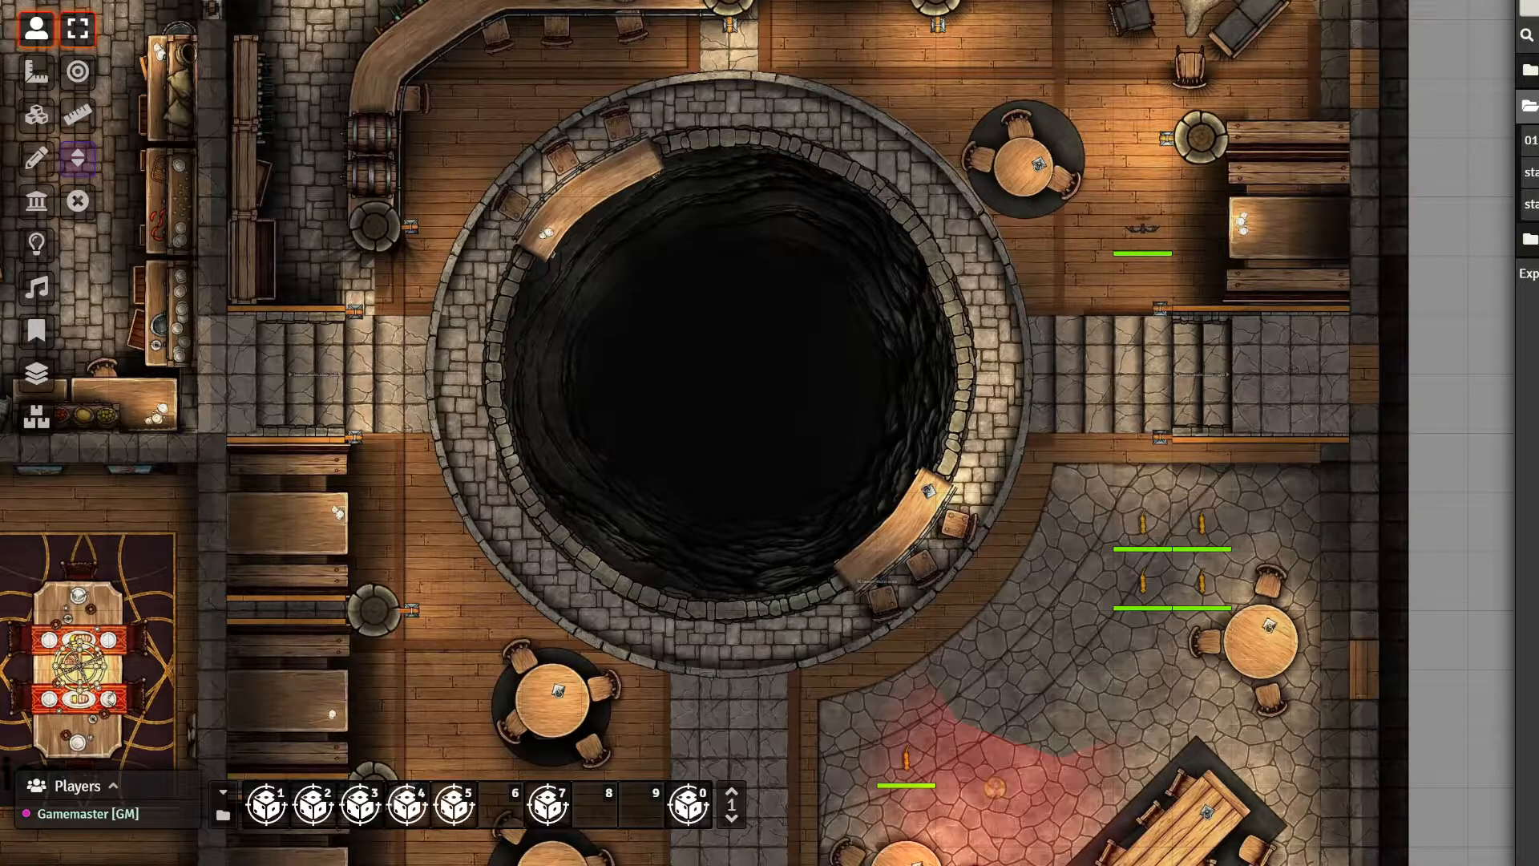
{"action": "left_click", "coordinate": [1531, 141]}
{"action": "scroll", "coordinate": [777, 287], "scroll_direction": "down", "scroll_amount": 5}
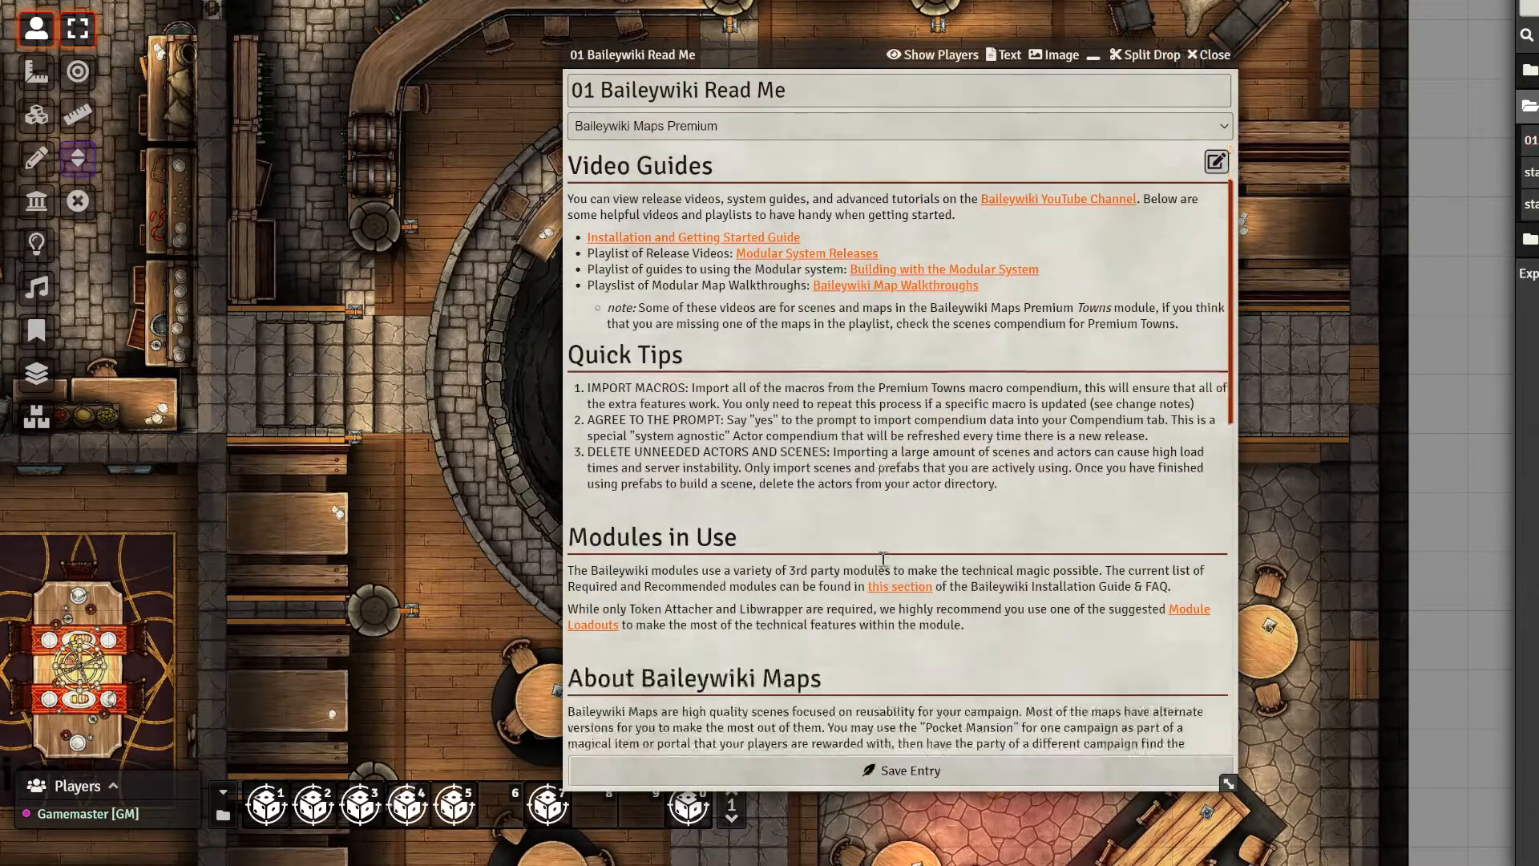
{"action": "scroll", "coordinate": [777, 286], "scroll_direction": "down", "scroll_amount": 2}
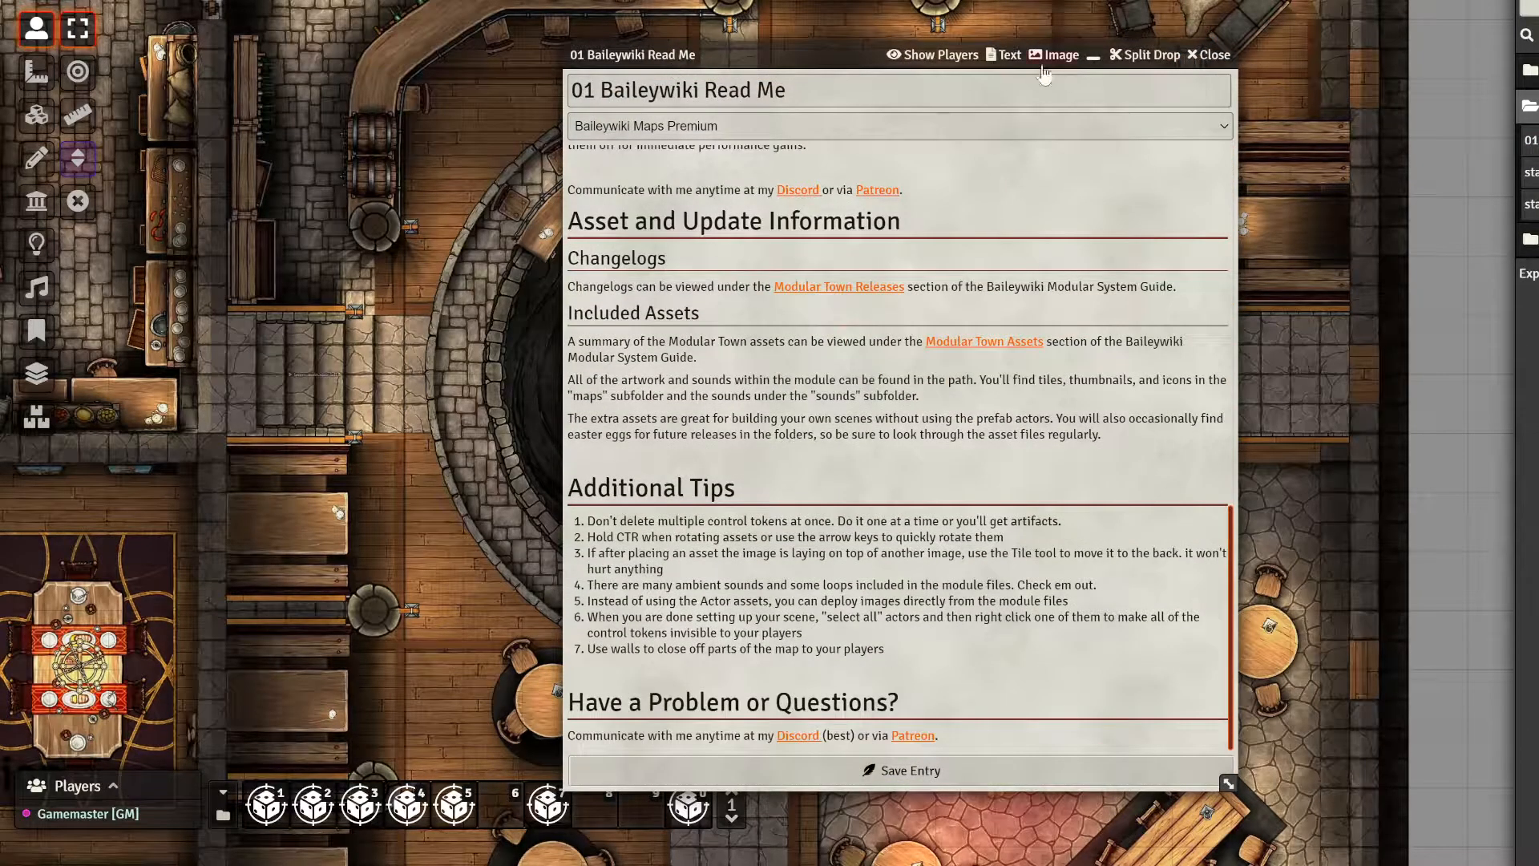
{"action": "left_click_drag", "start_coordinate": [758, 49], "coordinate": [931, 55]}
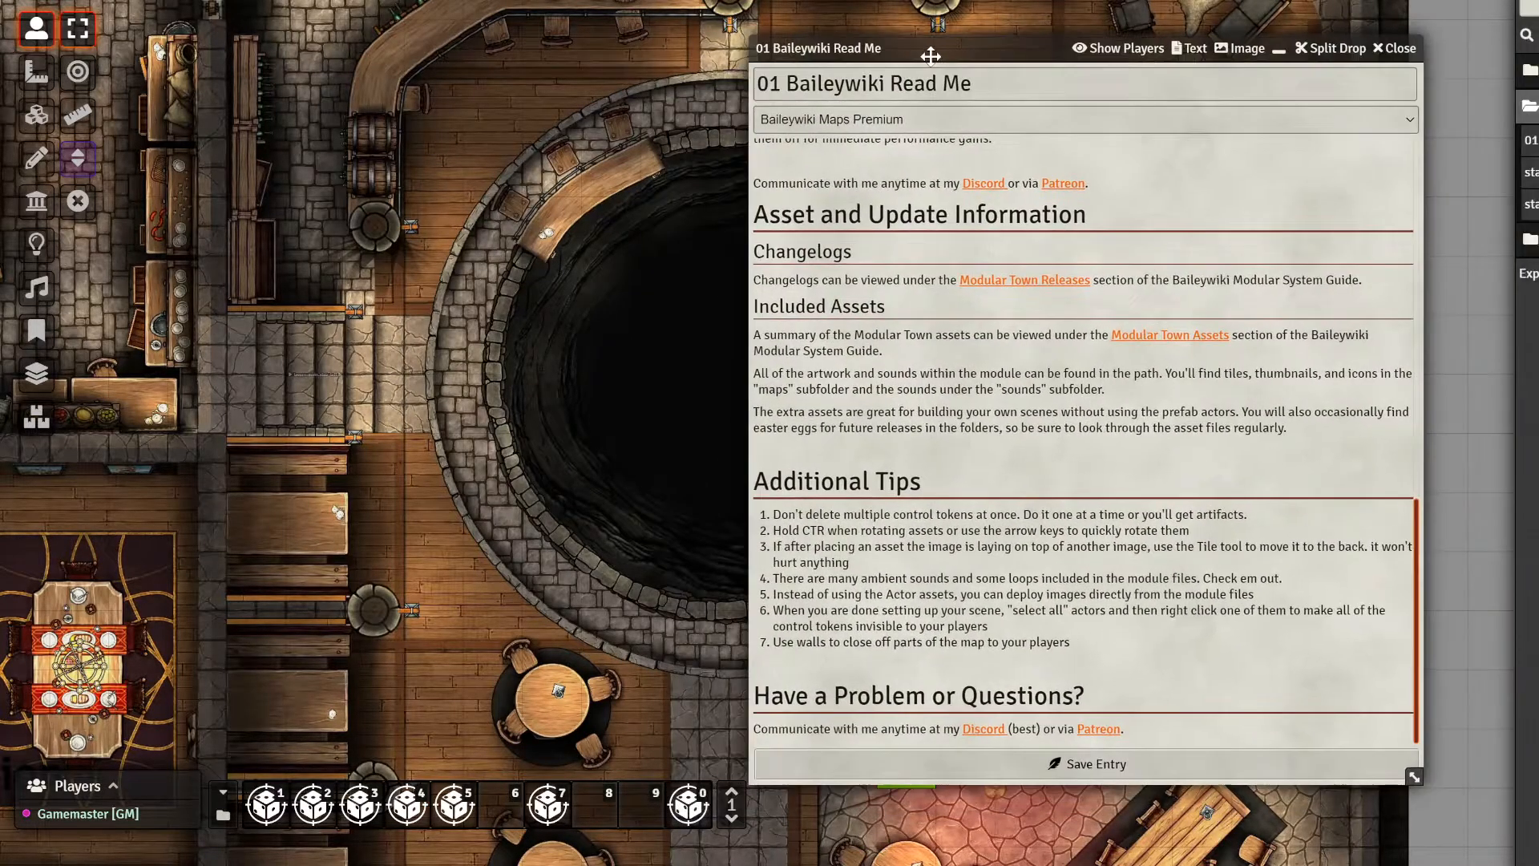
Review the Read Me entry from start to end, picking out section headings such as Video Guides and Quick Tips
{"action": "scroll", "coordinate": [911, 441], "scroll_direction": "up", "scroll_amount": 15}
{"action": "scroll", "coordinate": [828, 171], "scroll_direction": "down", "scroll_amount": 15}
{"action": "scroll", "coordinate": [930, 483], "scroll_direction": "up", "scroll_amount": 15}
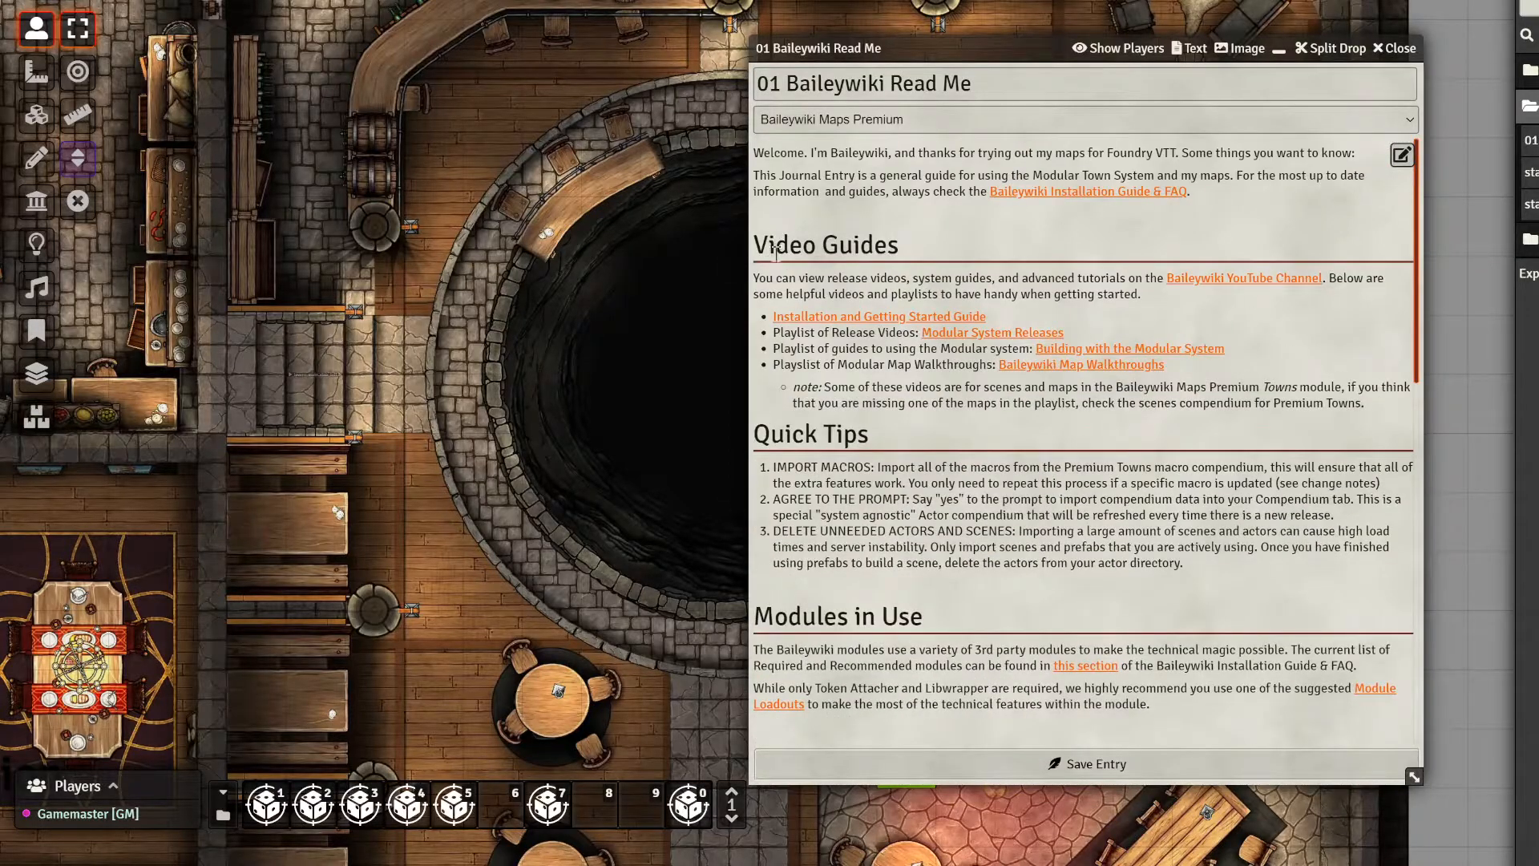
{"action": "scroll", "coordinate": [870, 657], "scroll_direction": "down", "scroll_amount": 6}
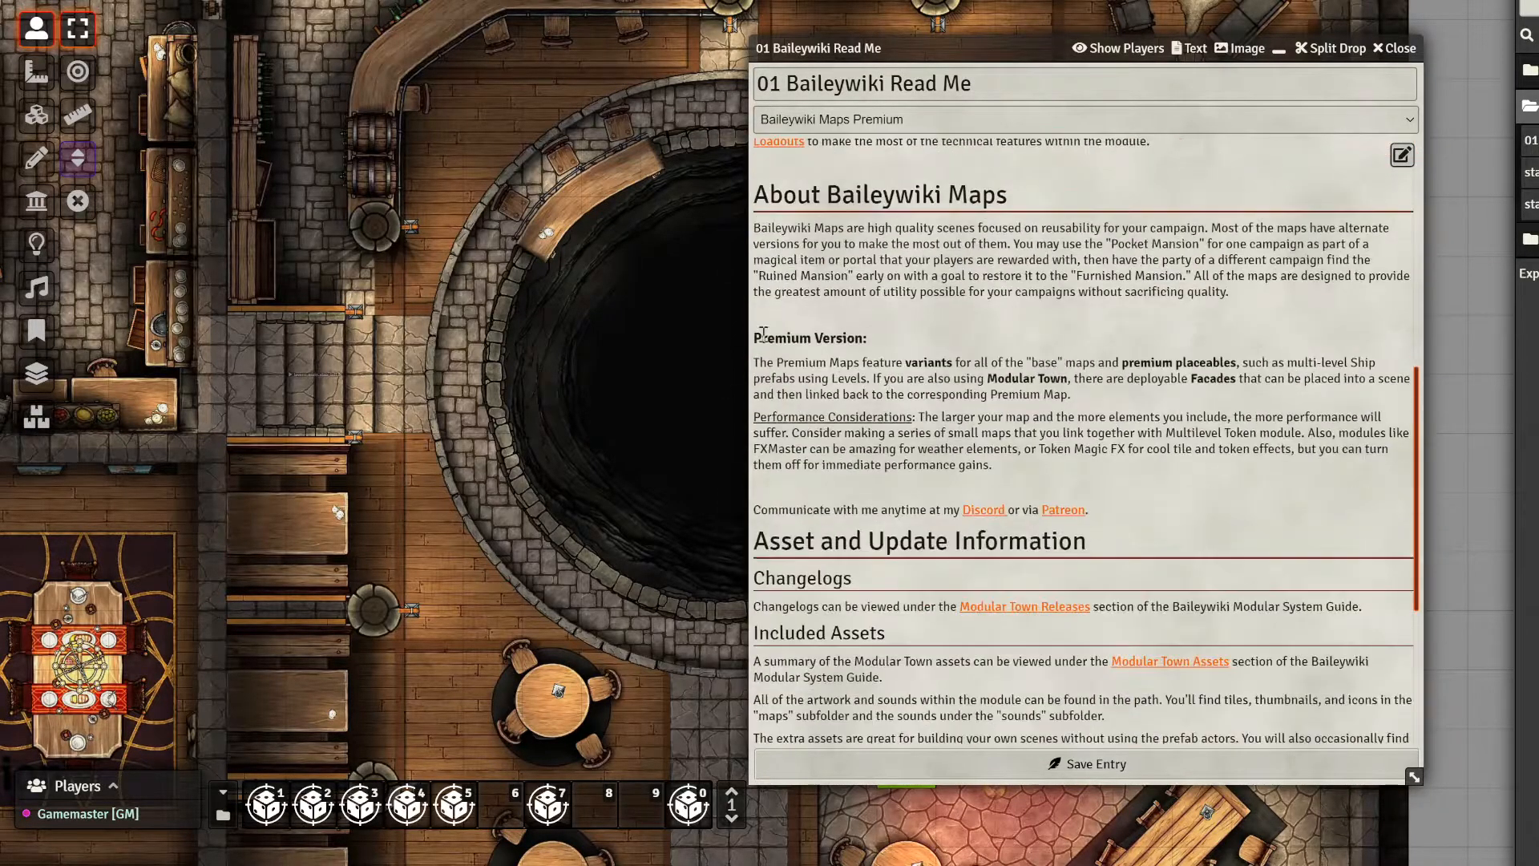
{"action": "scroll", "coordinate": [800, 480], "scroll_direction": "down", "scroll_amount": 2}
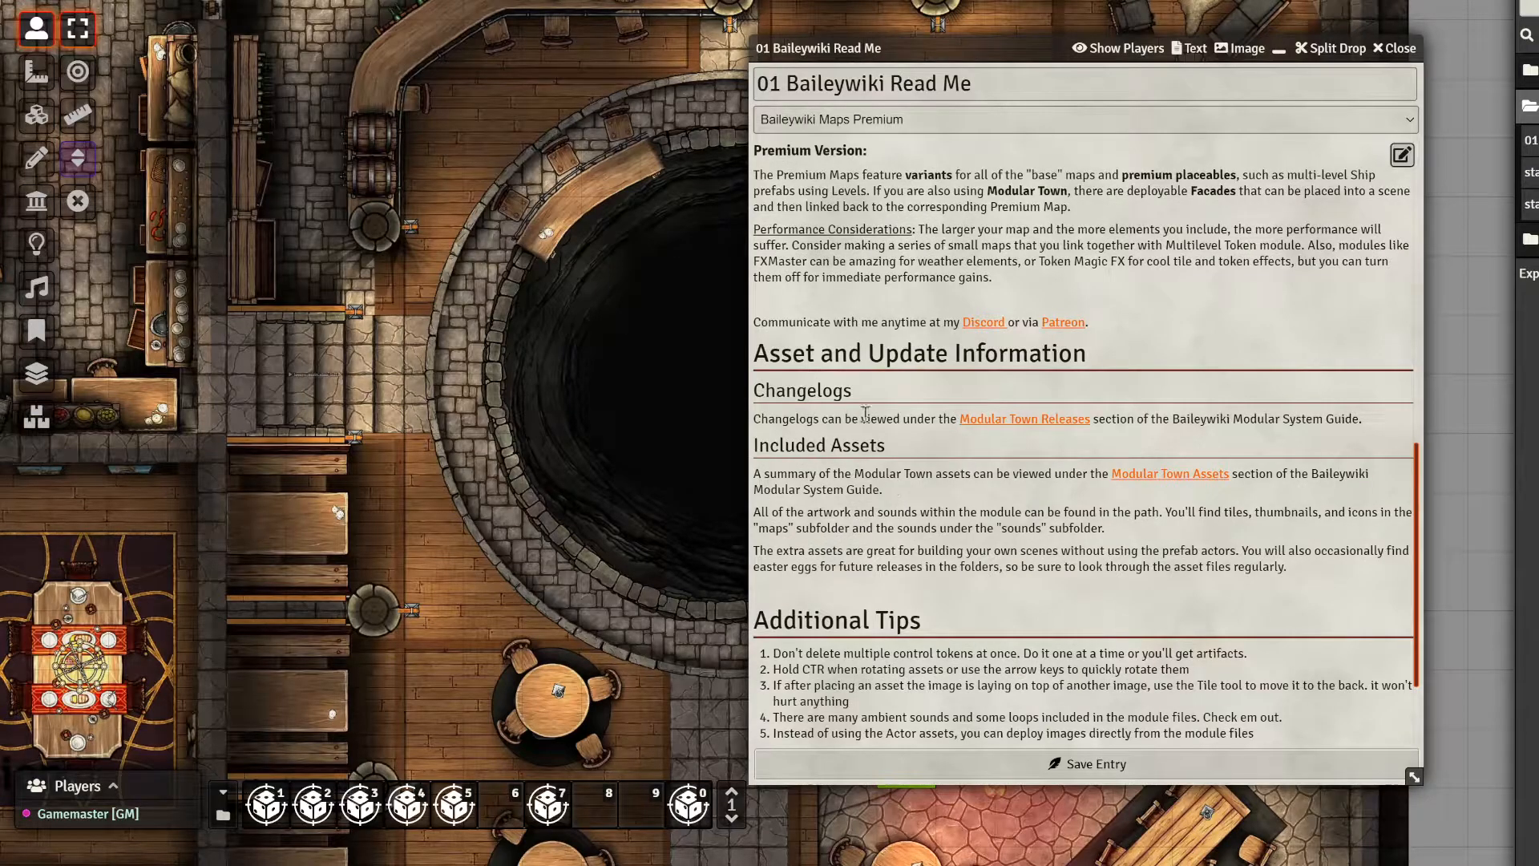
{"action": "scroll", "coordinate": [874, 418], "scroll_direction": "up", "scroll_amount": 9}
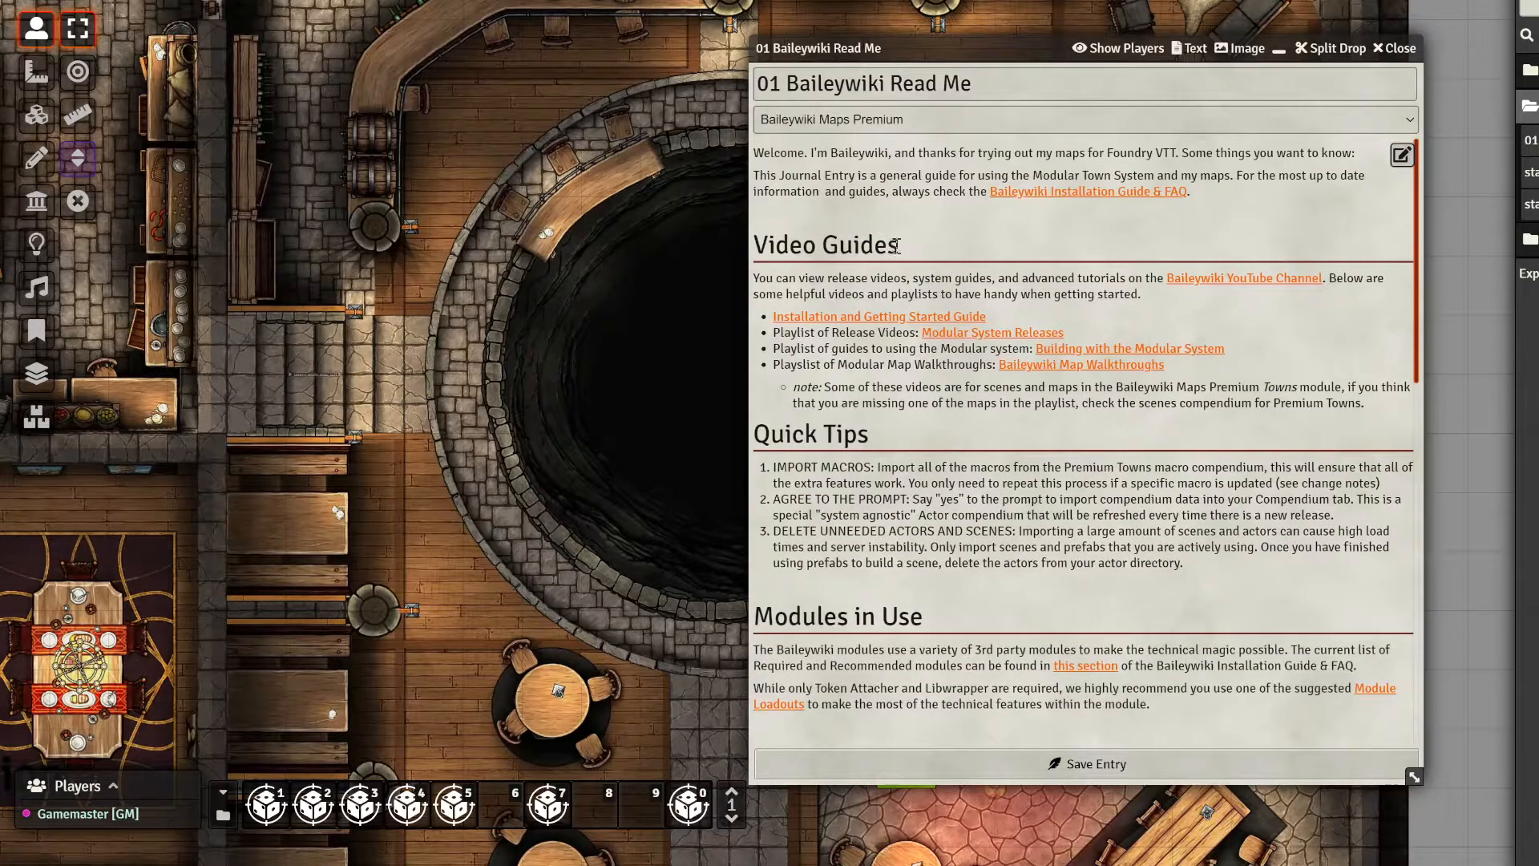
{"action": "triple_click", "coordinate": [894, 246]}
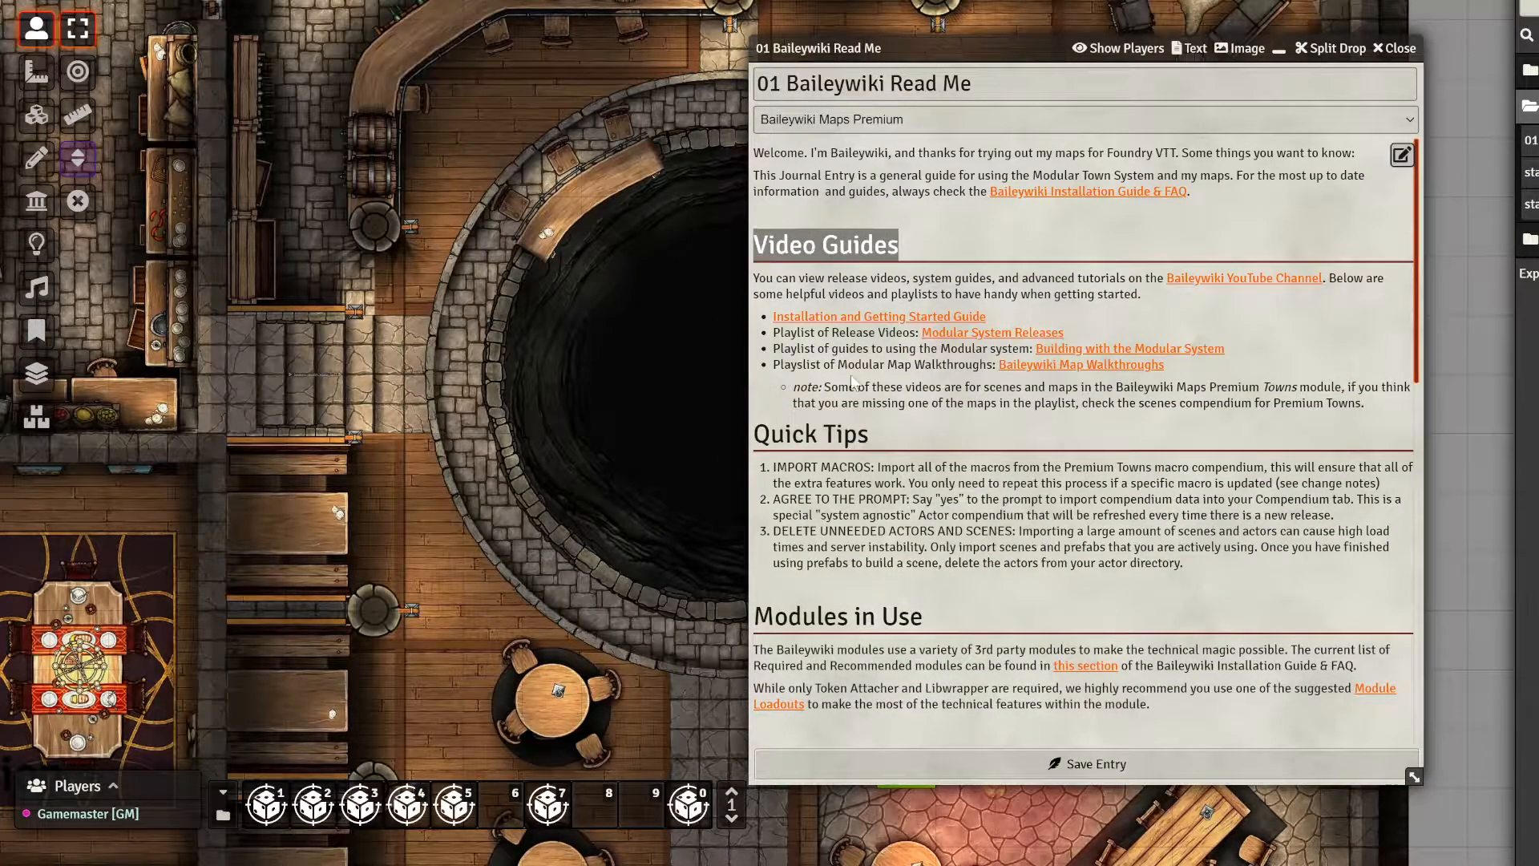
{"action": "left_click_drag", "start_coordinate": [865, 435], "coordinate": [753, 437]}
{"action": "left_click", "coordinate": [857, 269]}
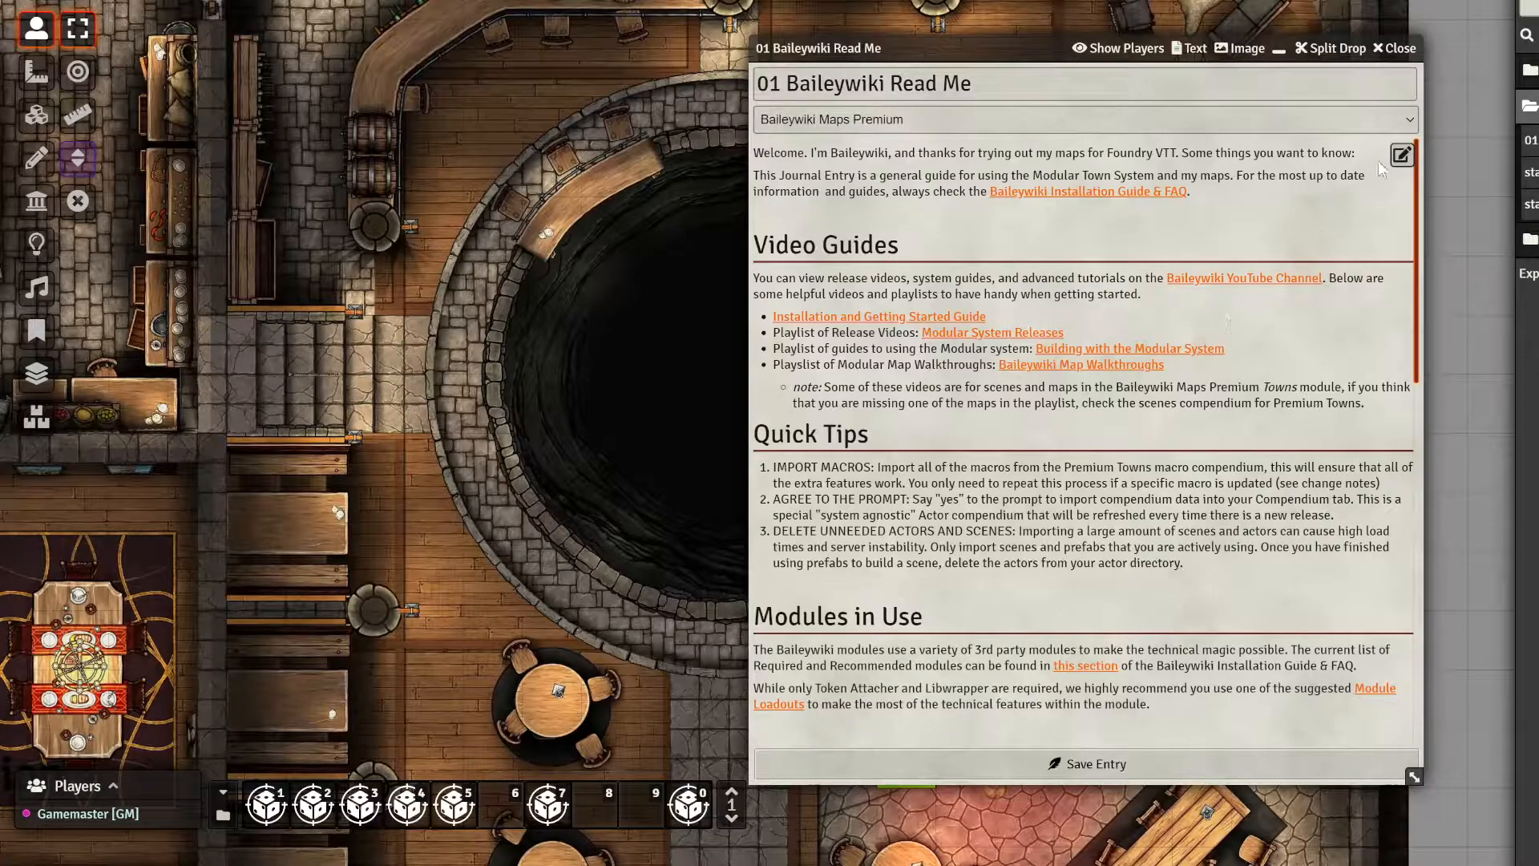
Edit the journal text and inspect the h1 tag around Video Guides in the source code, closing the source without changes
{"action": "left_click", "coordinate": [1401, 155]}
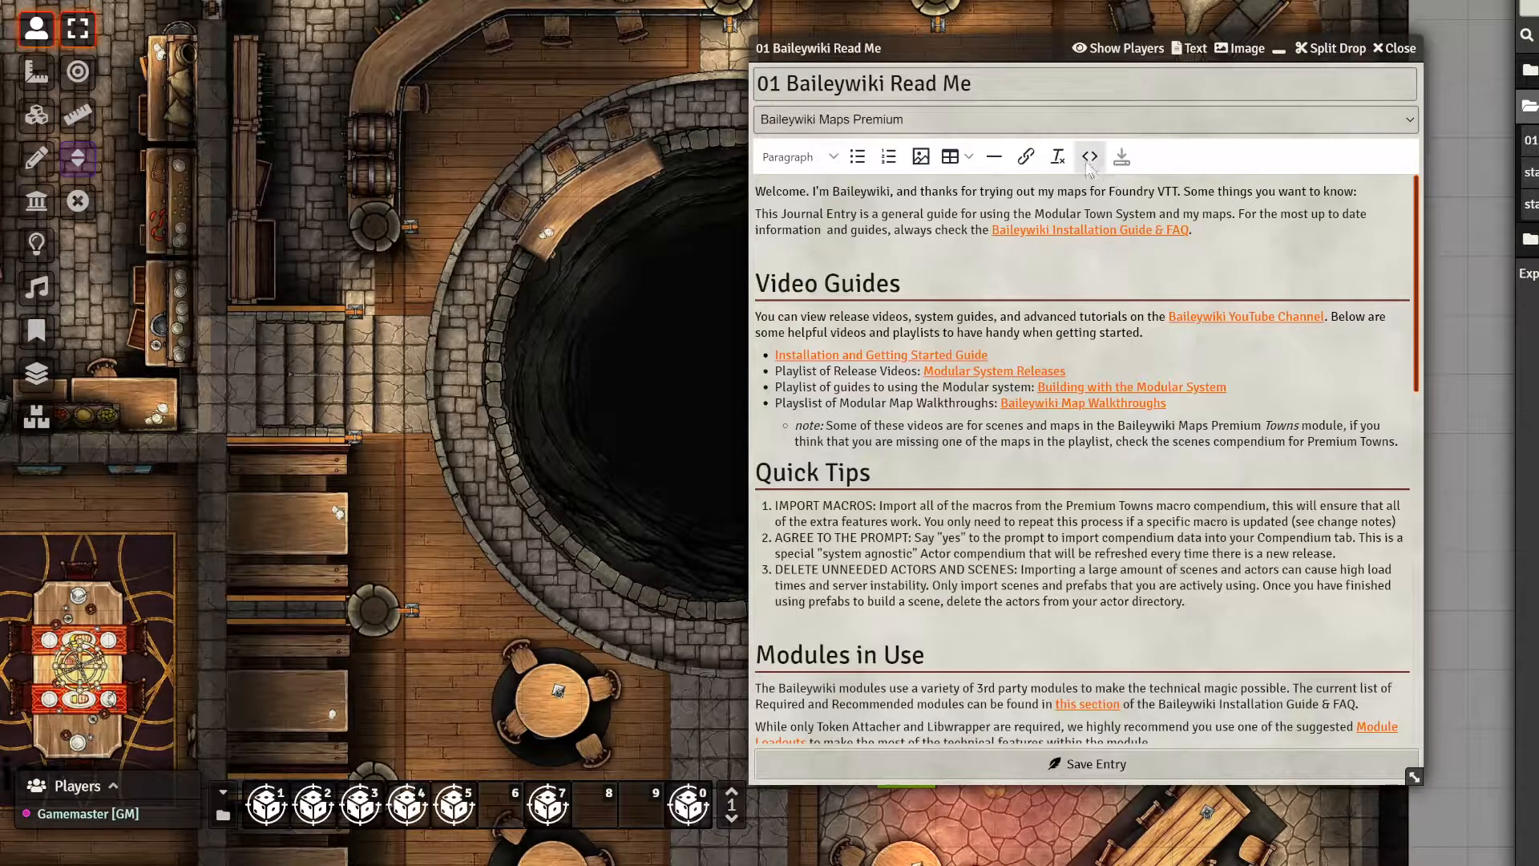
{"action": "left_click", "coordinate": [1089, 158]}
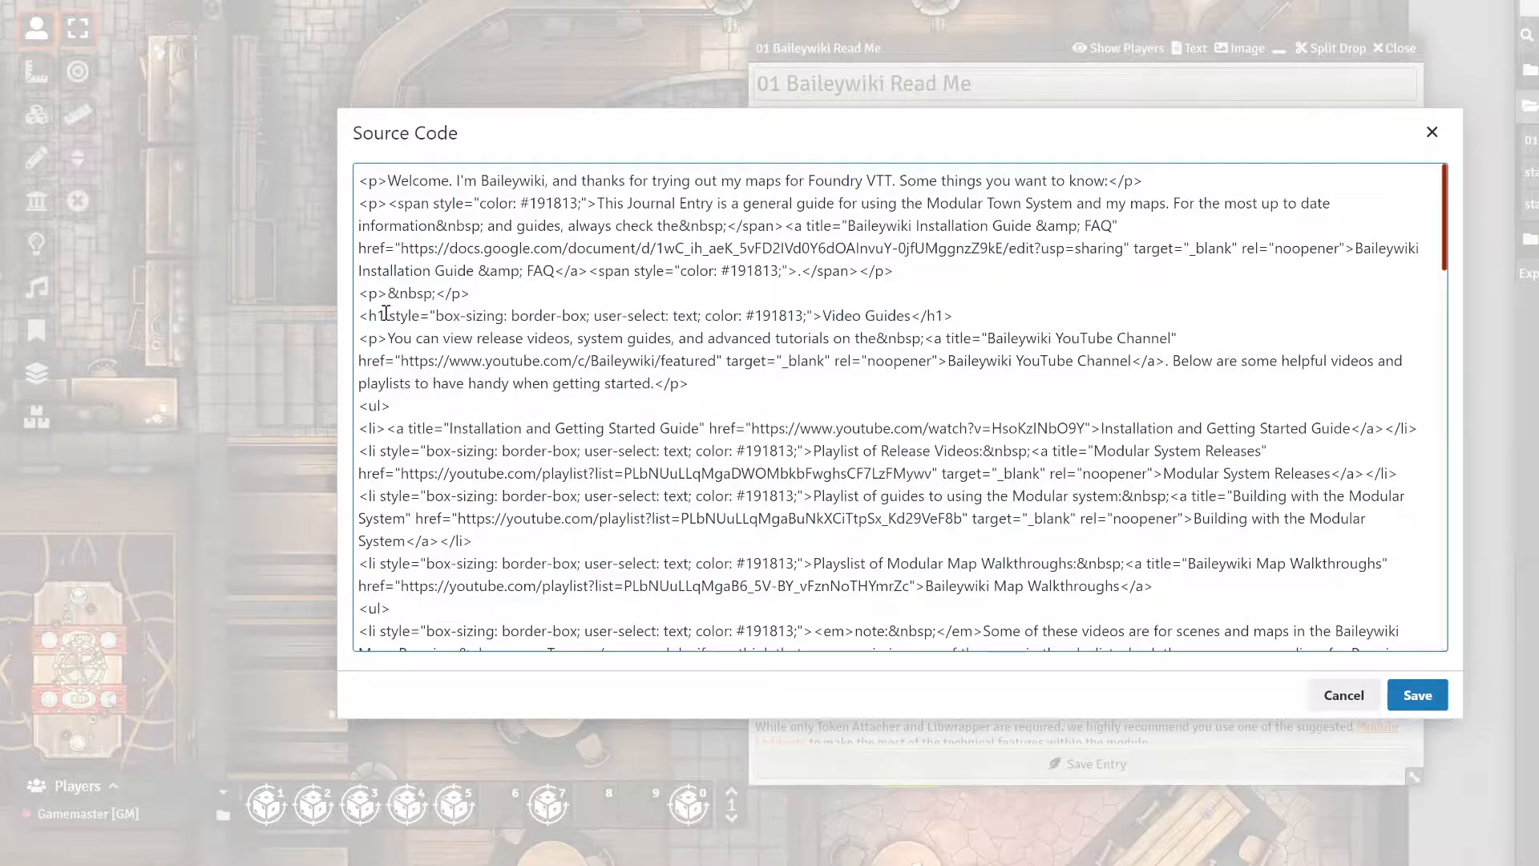
{"action": "left_click_drag", "start_coordinate": [375, 315], "coordinate": [939, 315]}
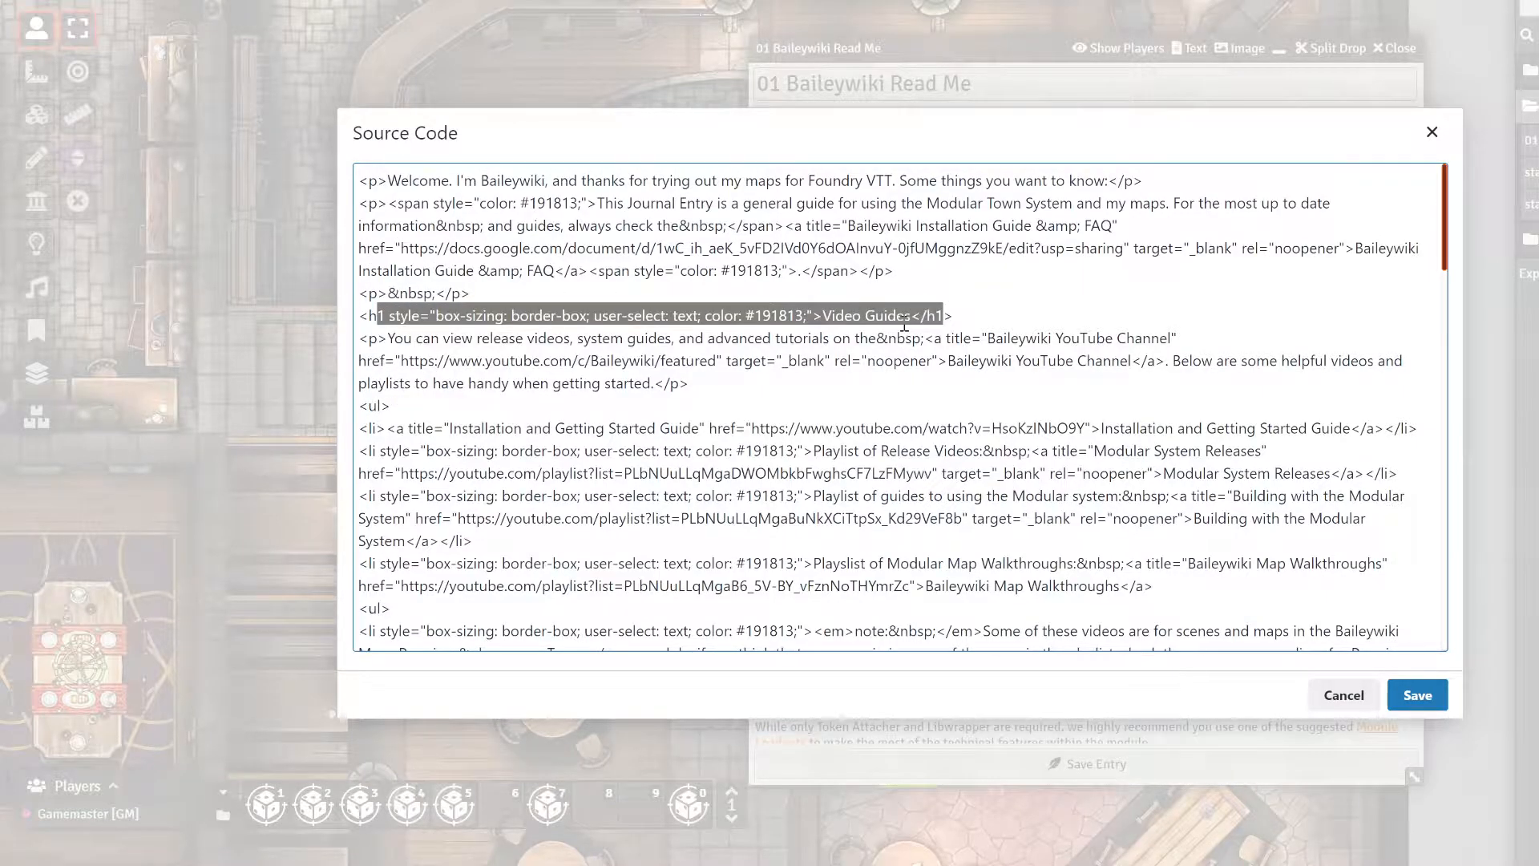
{"action": "left_click", "coordinate": [908, 315]}
{"action": "left_click_drag", "start_coordinate": [823, 315], "coordinate": [930, 318]}
{"action": "left_click", "coordinate": [413, 327]}
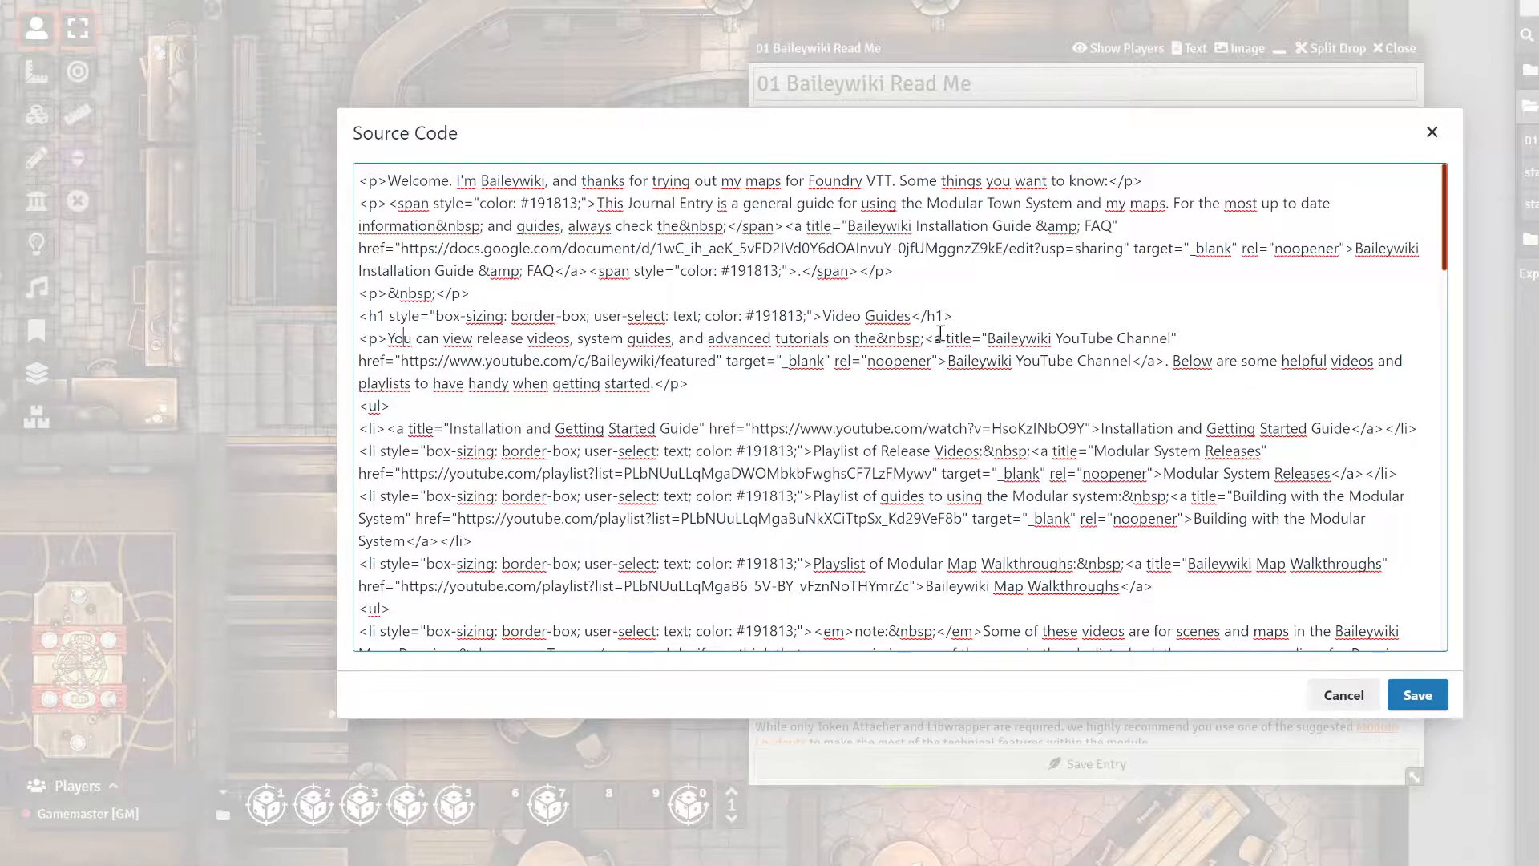
{"action": "left_click_drag", "start_coordinate": [956, 315], "coordinate": [358, 320]}
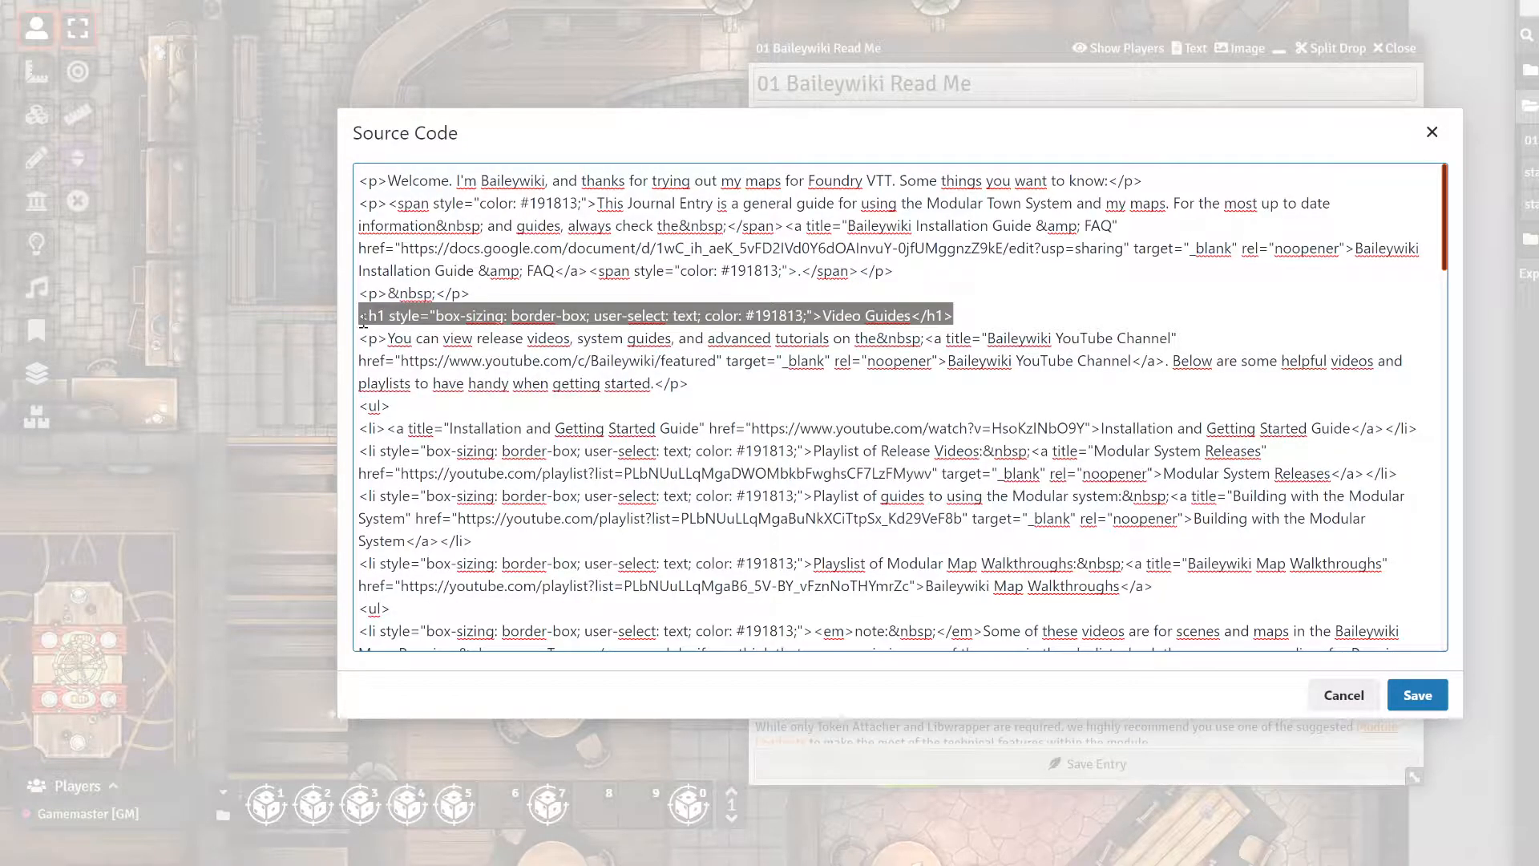
{"action": "left_click", "coordinate": [1432, 131]}
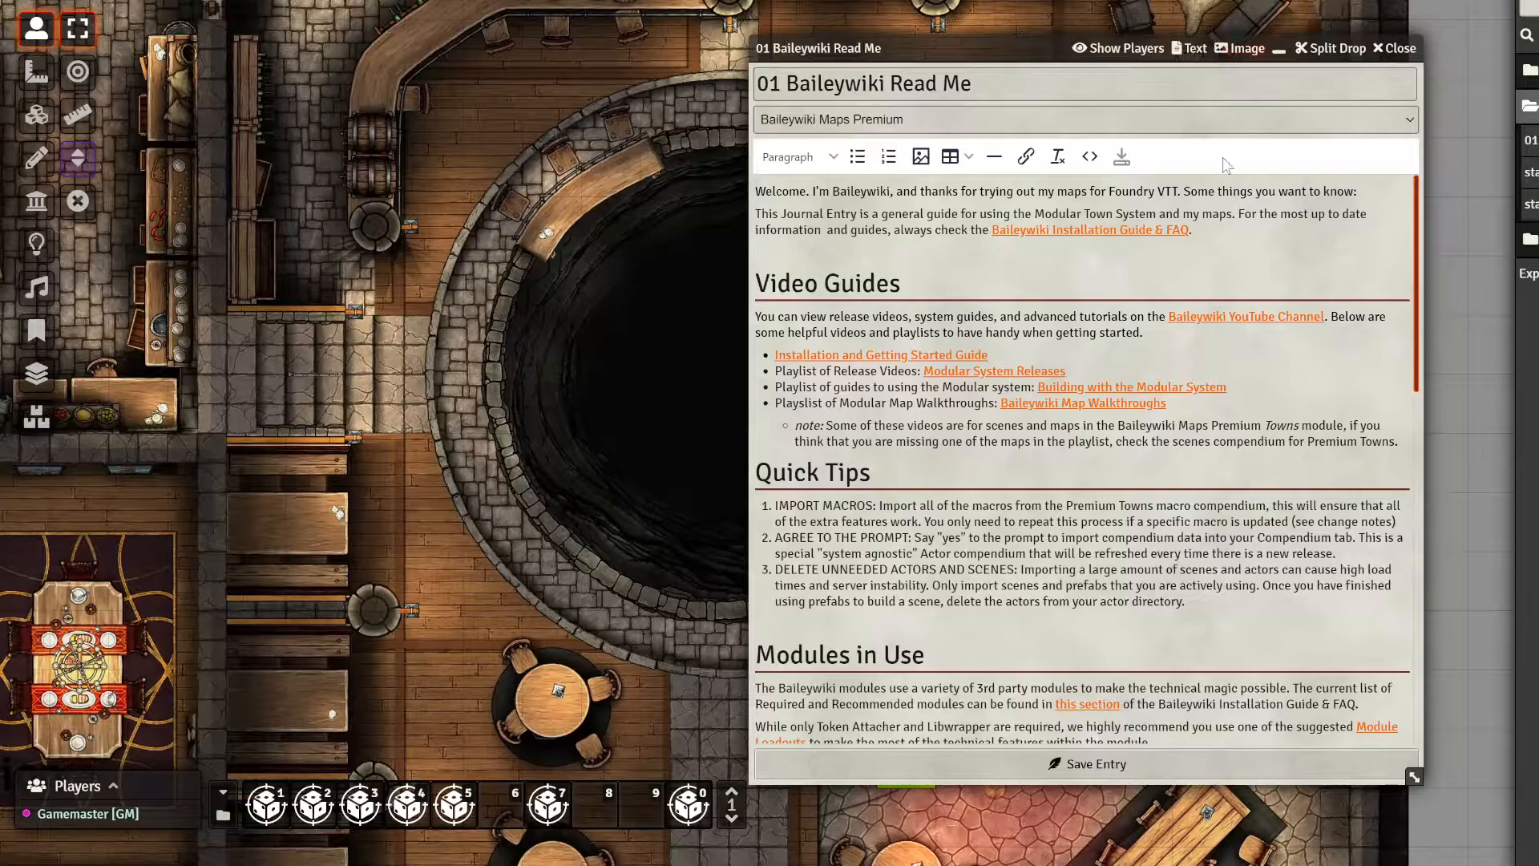
Split Drop the Read Me journal onto the map as separate pins, leaving the separator tag empty for automatic detection
{"action": "left_click", "coordinate": [1121, 157]}
{"action": "left_click", "coordinate": [1322, 50]}
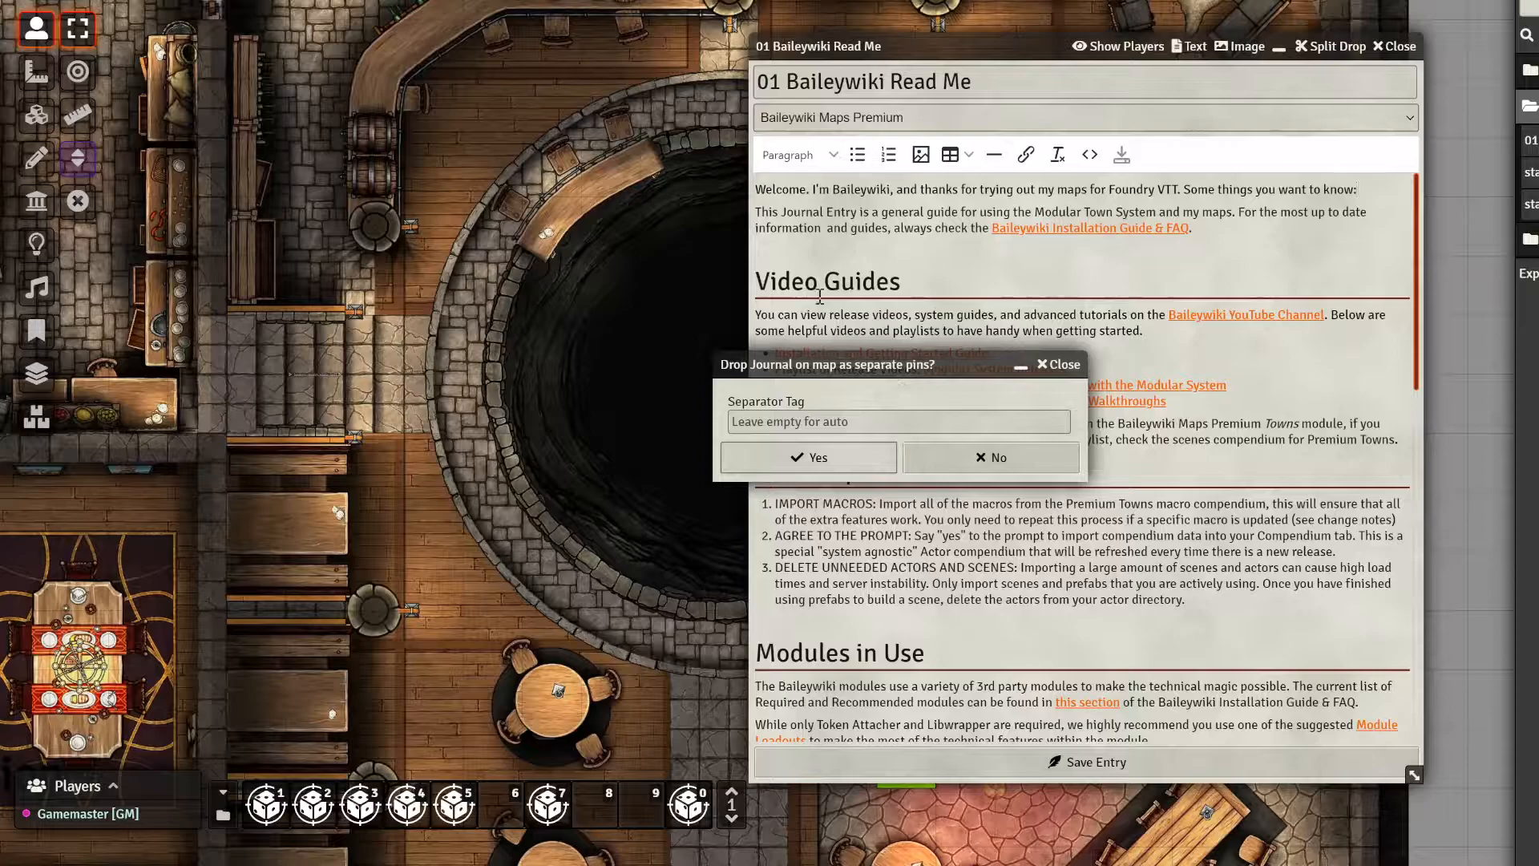
{"action": "left_click", "coordinate": [790, 463]}
{"action": "left_click_drag", "start_coordinate": [685, 241], "coordinate": [478, 286]}
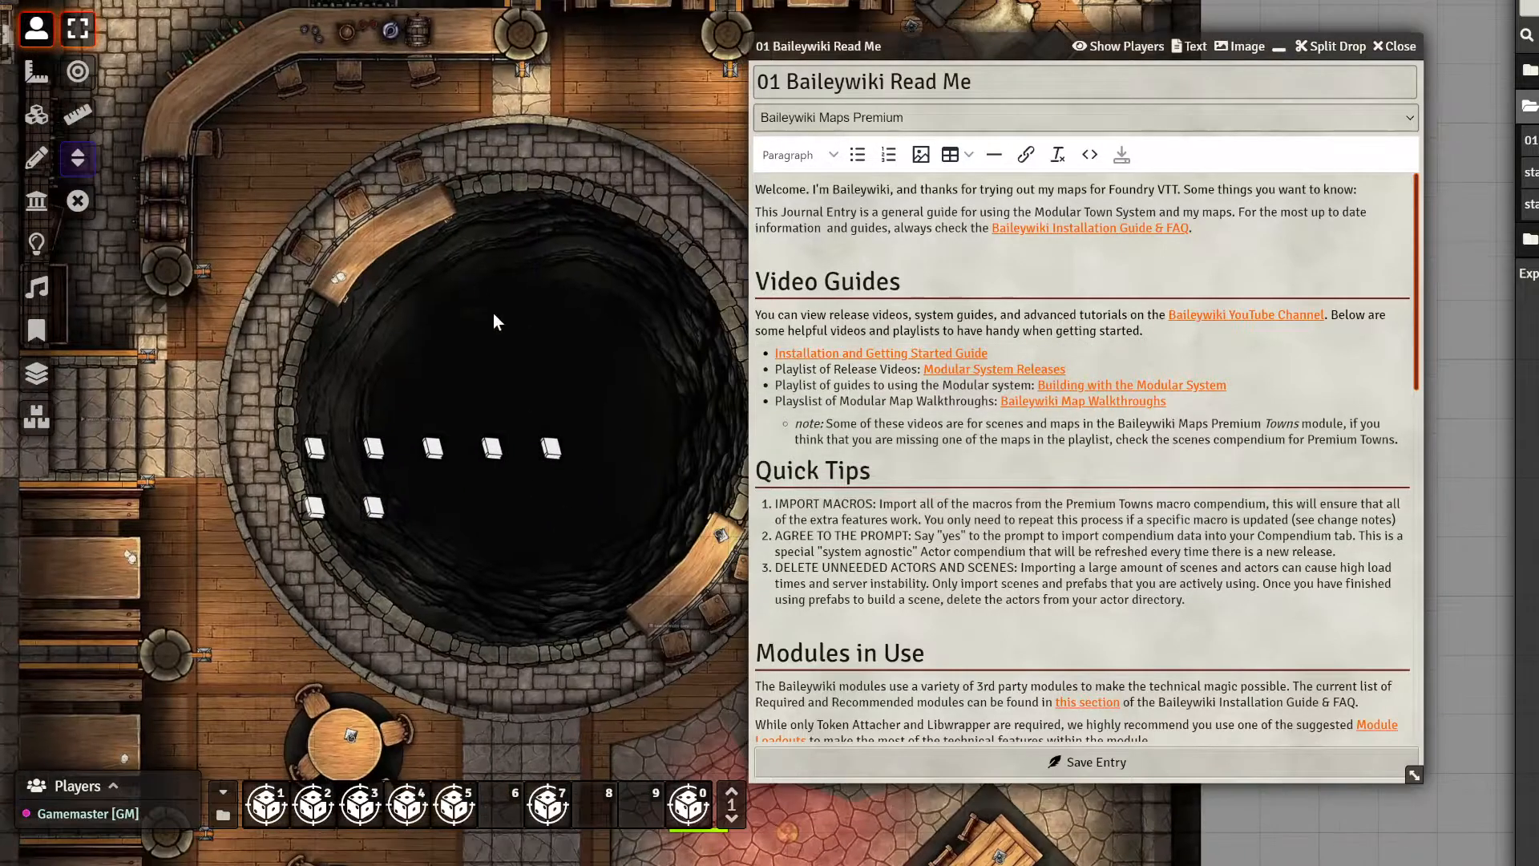
Compare the journal's section headings with the dropped pins and close the Read Me entry
{"action": "key", "text": "Down"}
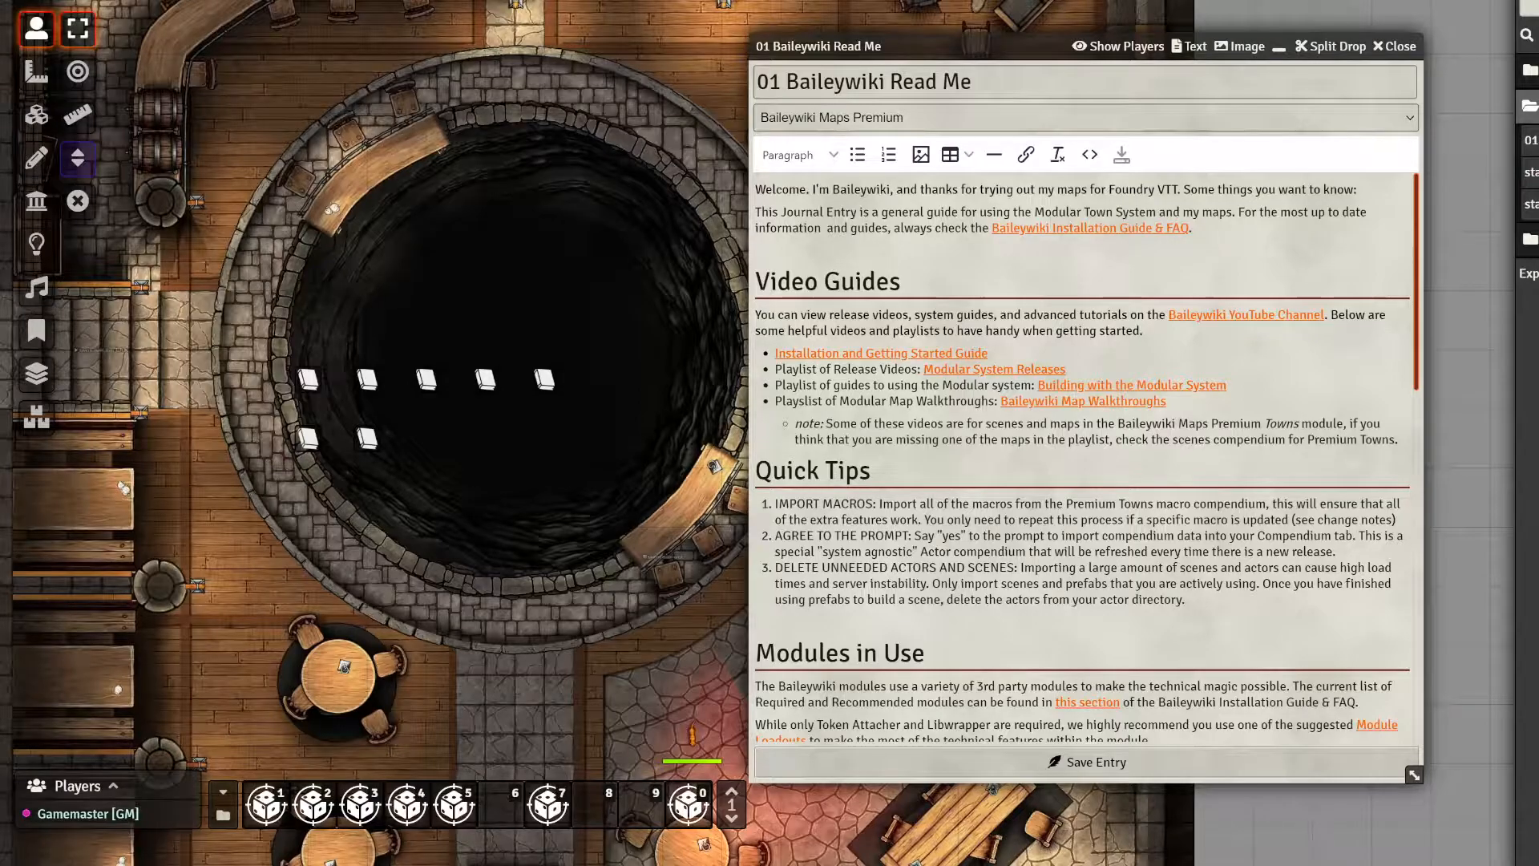
{"action": "scroll", "coordinate": [1002, 520], "scroll_direction": "down", "scroll_amount": 12}
{"action": "scroll", "coordinate": [1021, 519], "scroll_direction": "up", "scroll_amount": 5}
{"action": "scroll", "coordinate": [1022, 519], "scroll_direction": "up", "scroll_amount": 7}
{"action": "left_click", "coordinate": [1395, 46]}
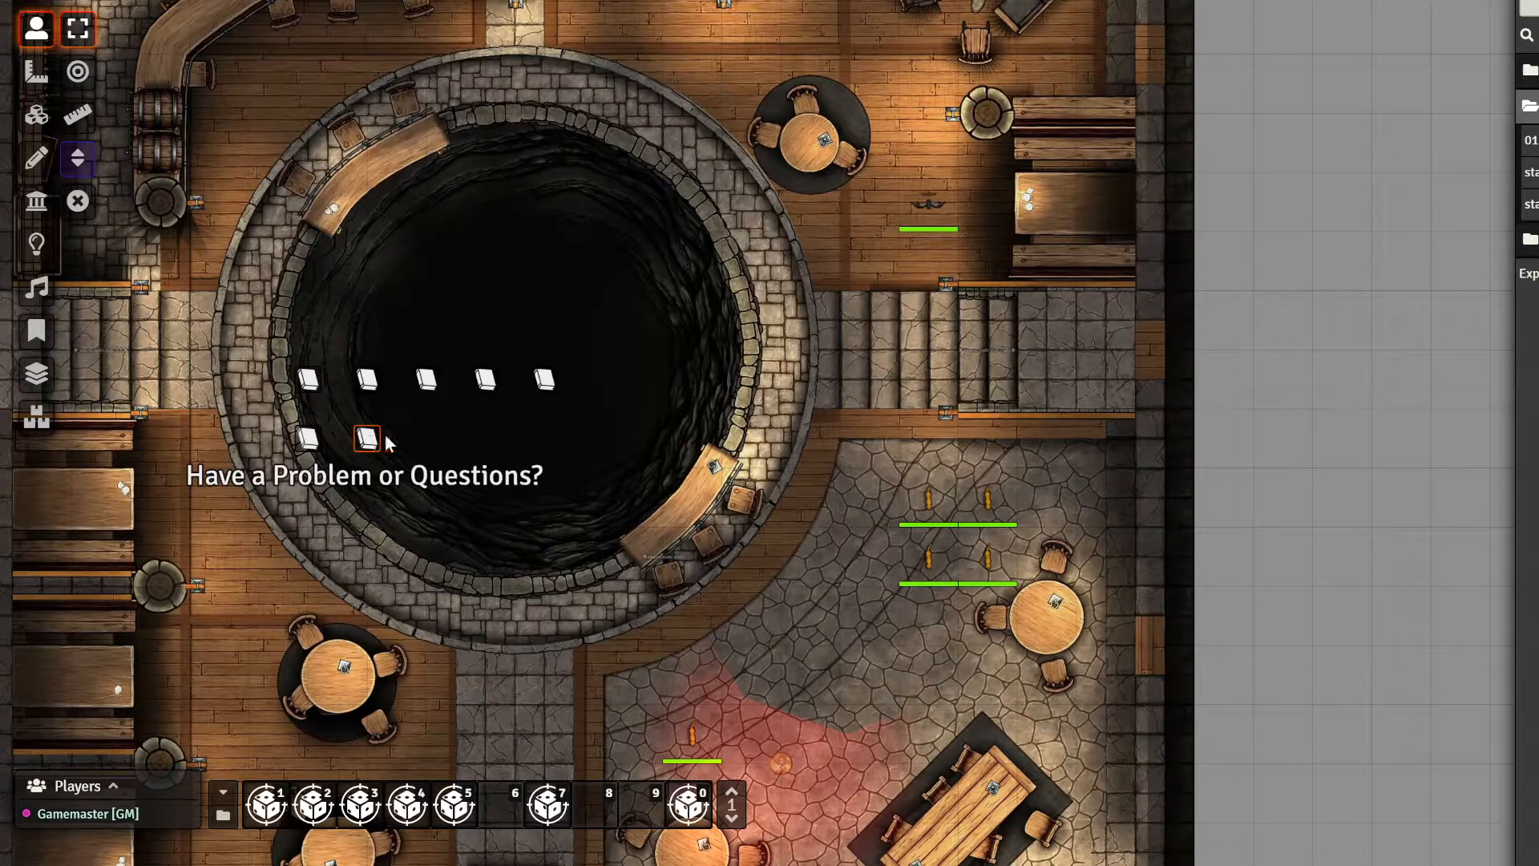
Open the journal from the Modules in Use, Asset and Update Information and Quick Tips pins, closing it after each check
{"action": "double_click", "coordinate": [417, 390]}
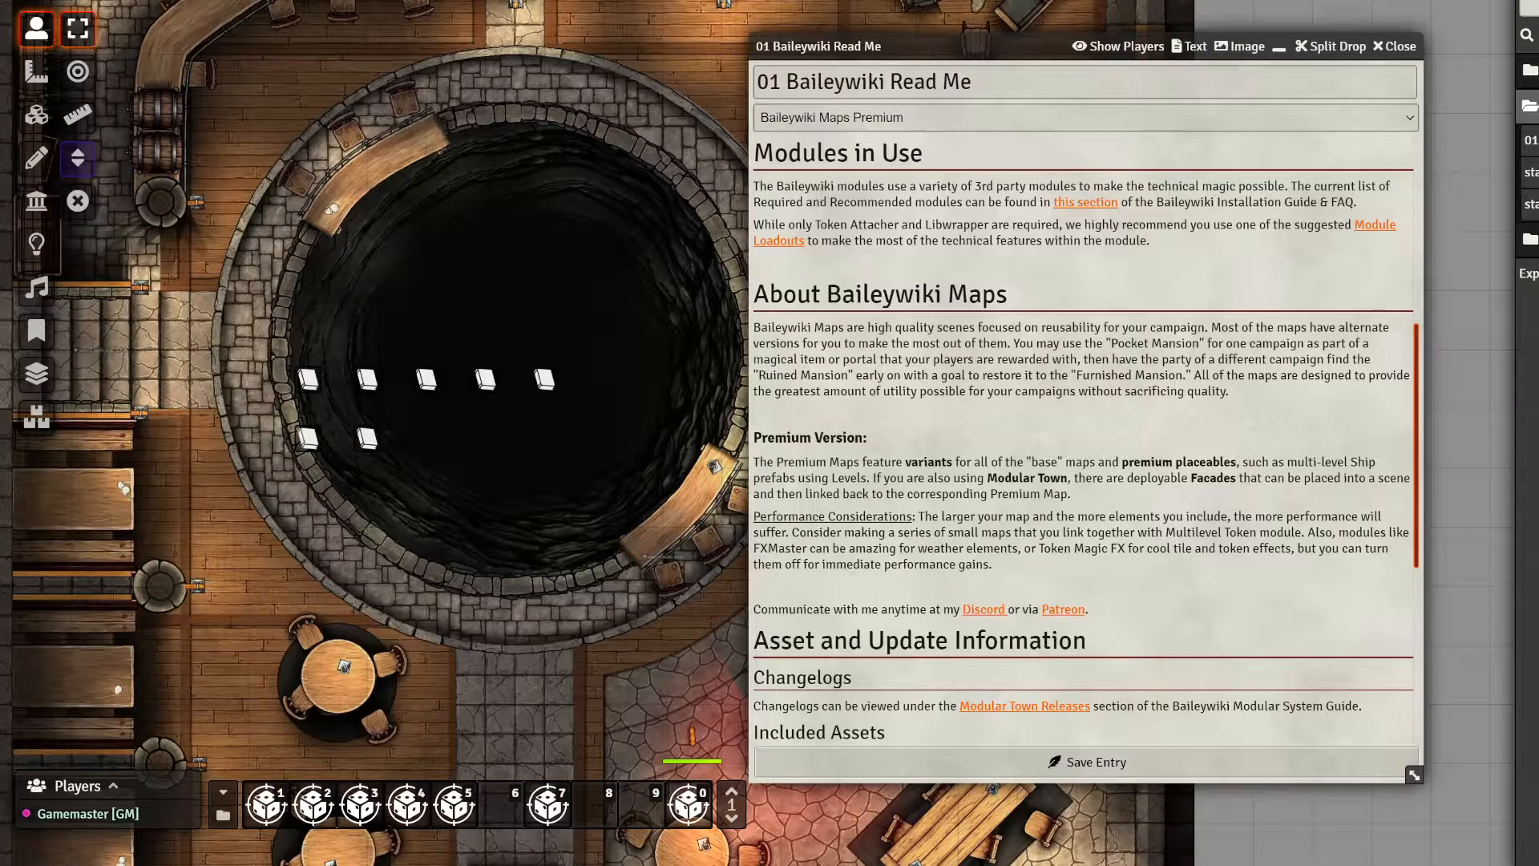
{"action": "left_click", "coordinate": [1395, 46]}
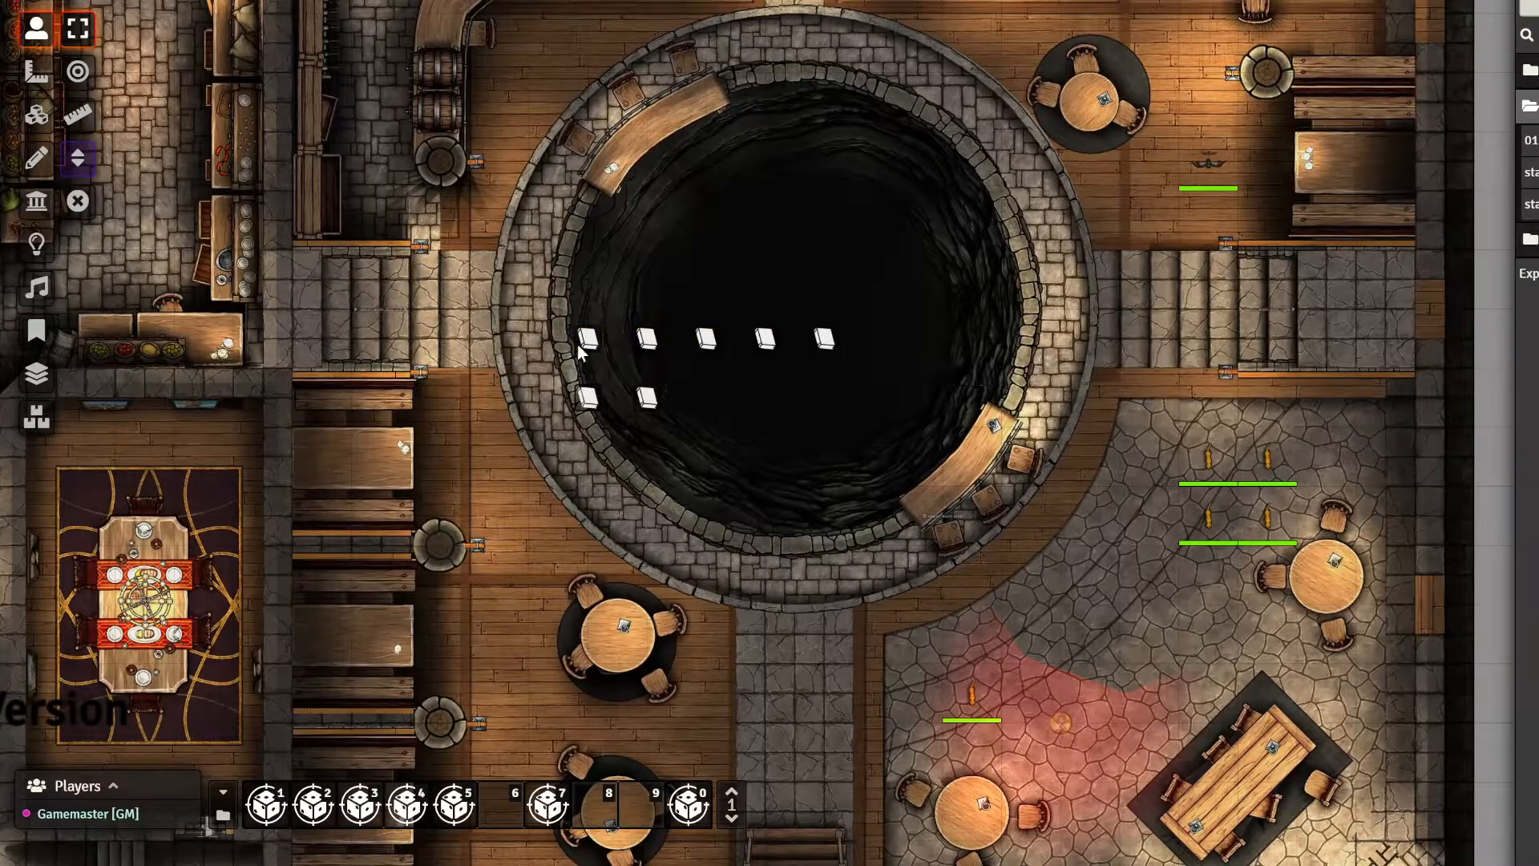
{"action": "double_click", "coordinate": [824, 338]}
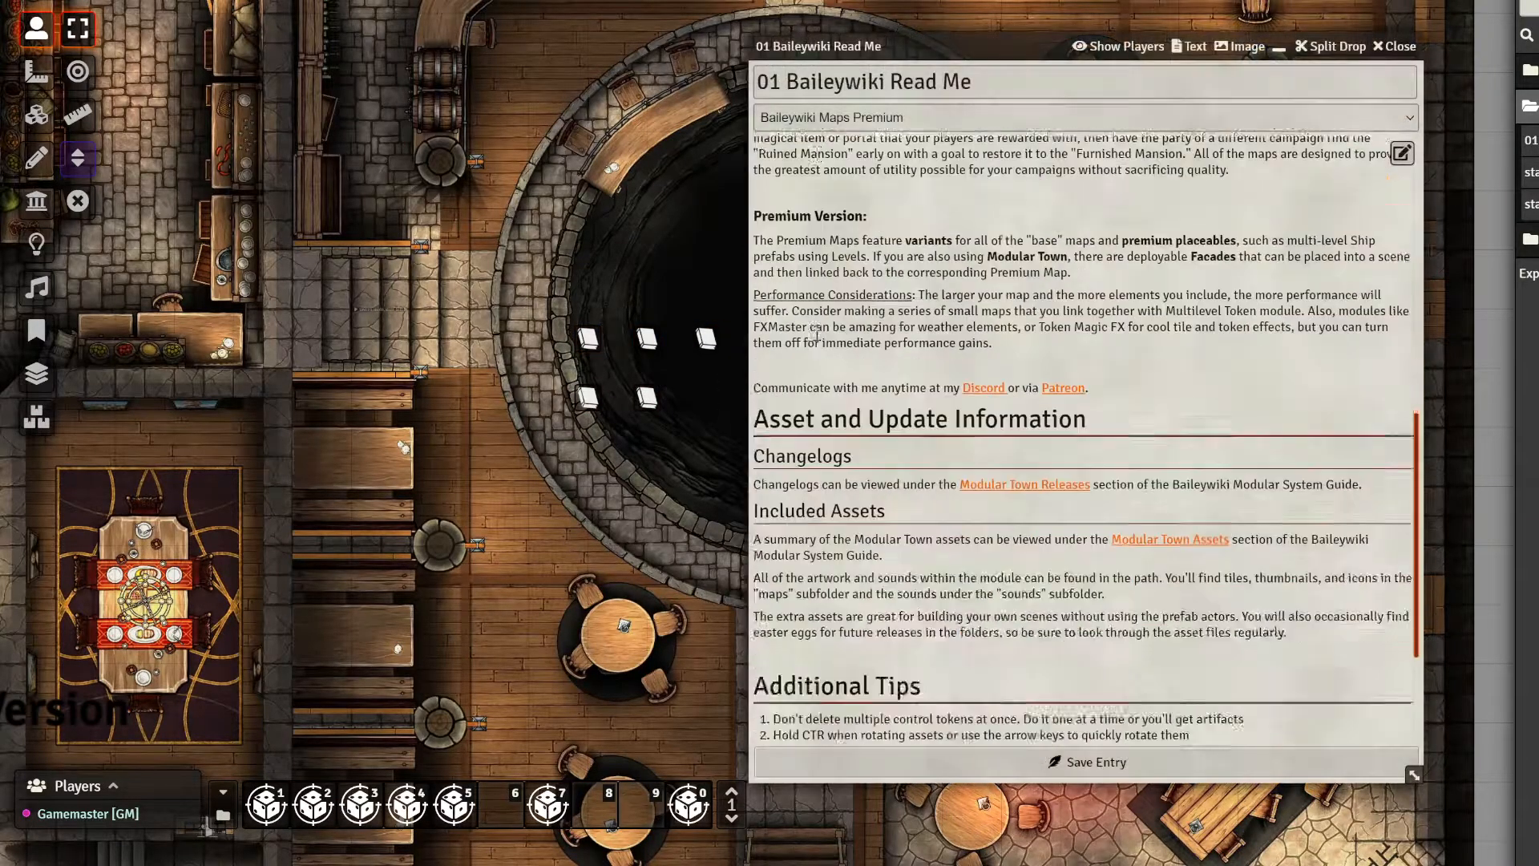
{"action": "key", "text": "Escape"}
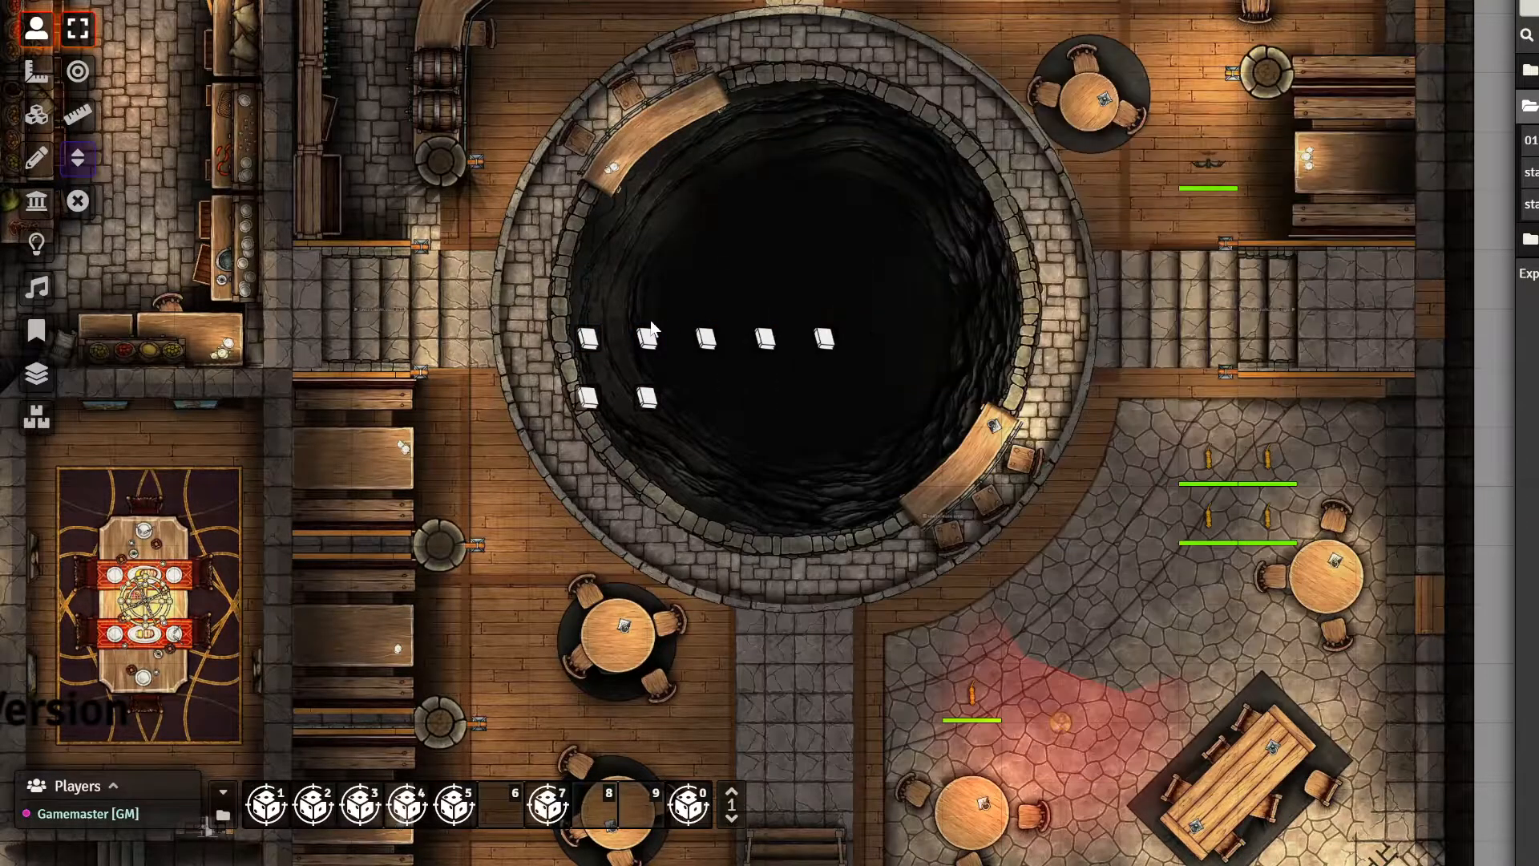
{"action": "double_click", "coordinate": [661, 338]}
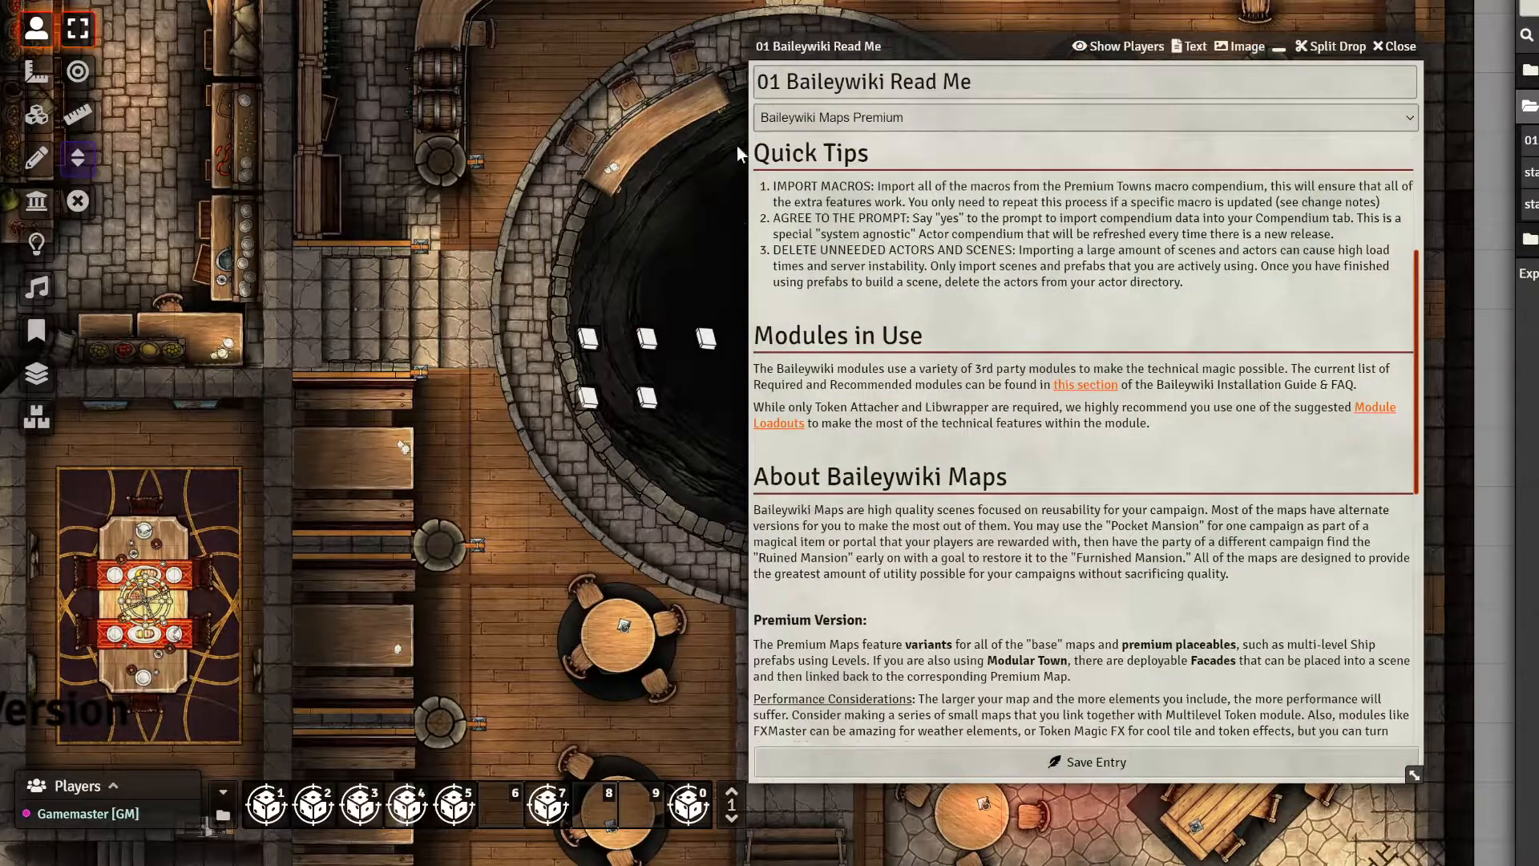
{"action": "left_click", "coordinate": [1395, 47]}
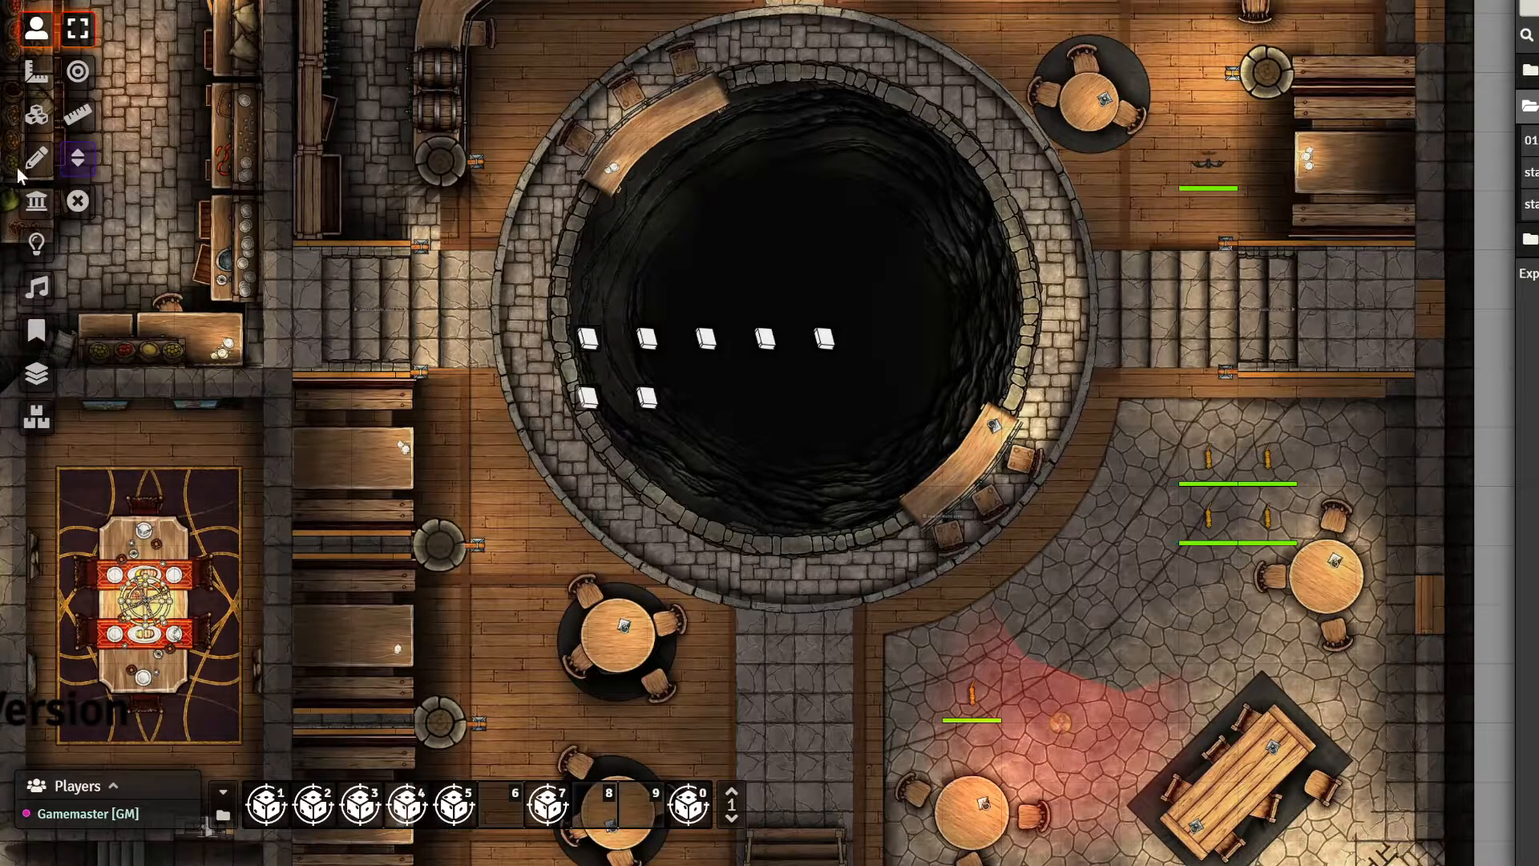
Switch to the journal notes controls and preview the text of the Asset and Update Information and About Baileywiki Maps pins
{"action": "left_click", "coordinate": [36, 335]}
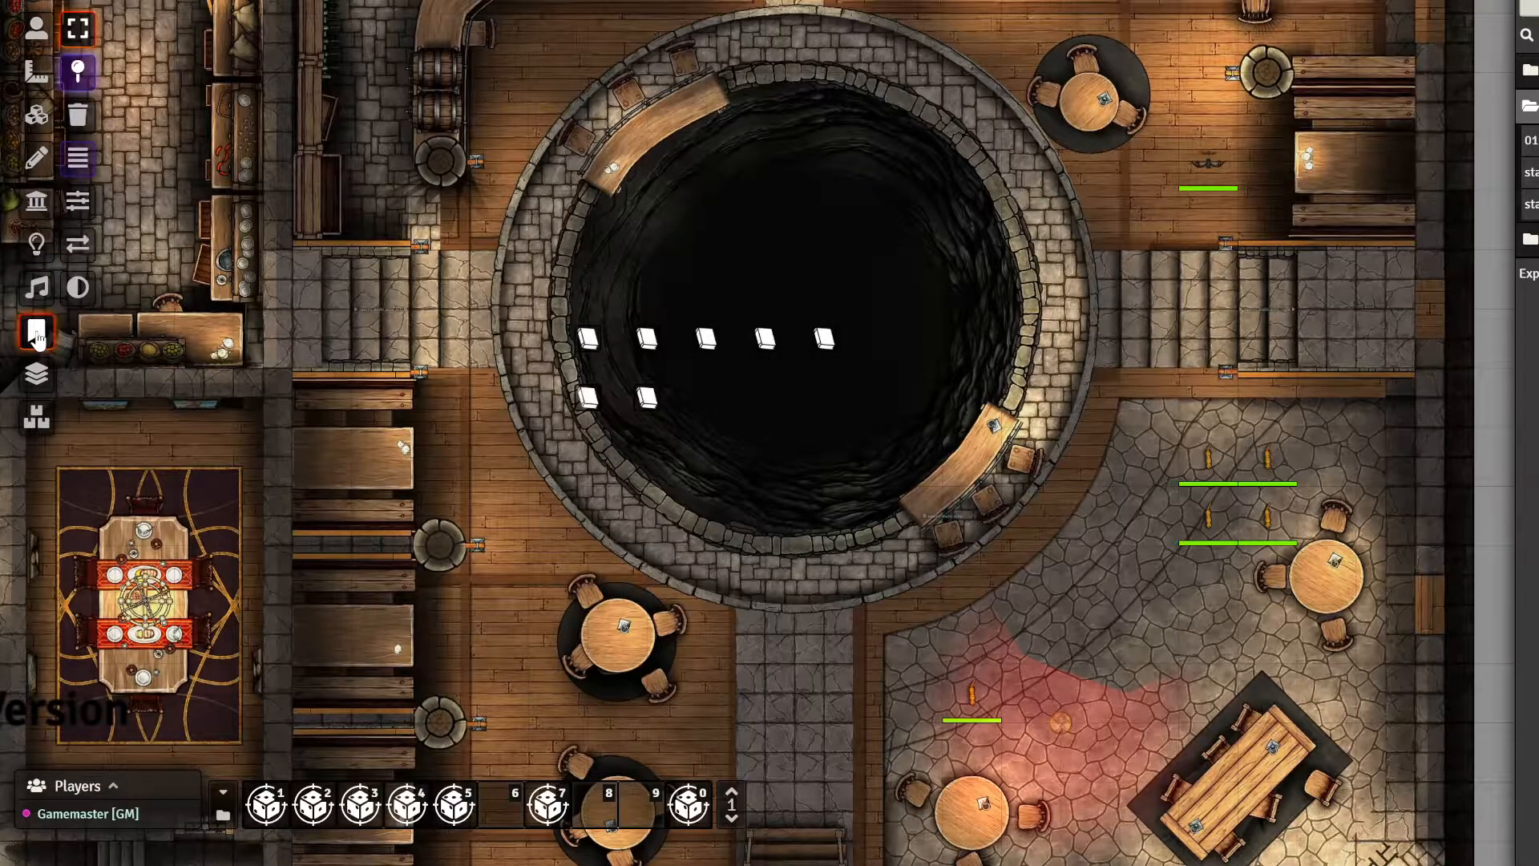
{"action": "left_click", "coordinate": [74, 160]}
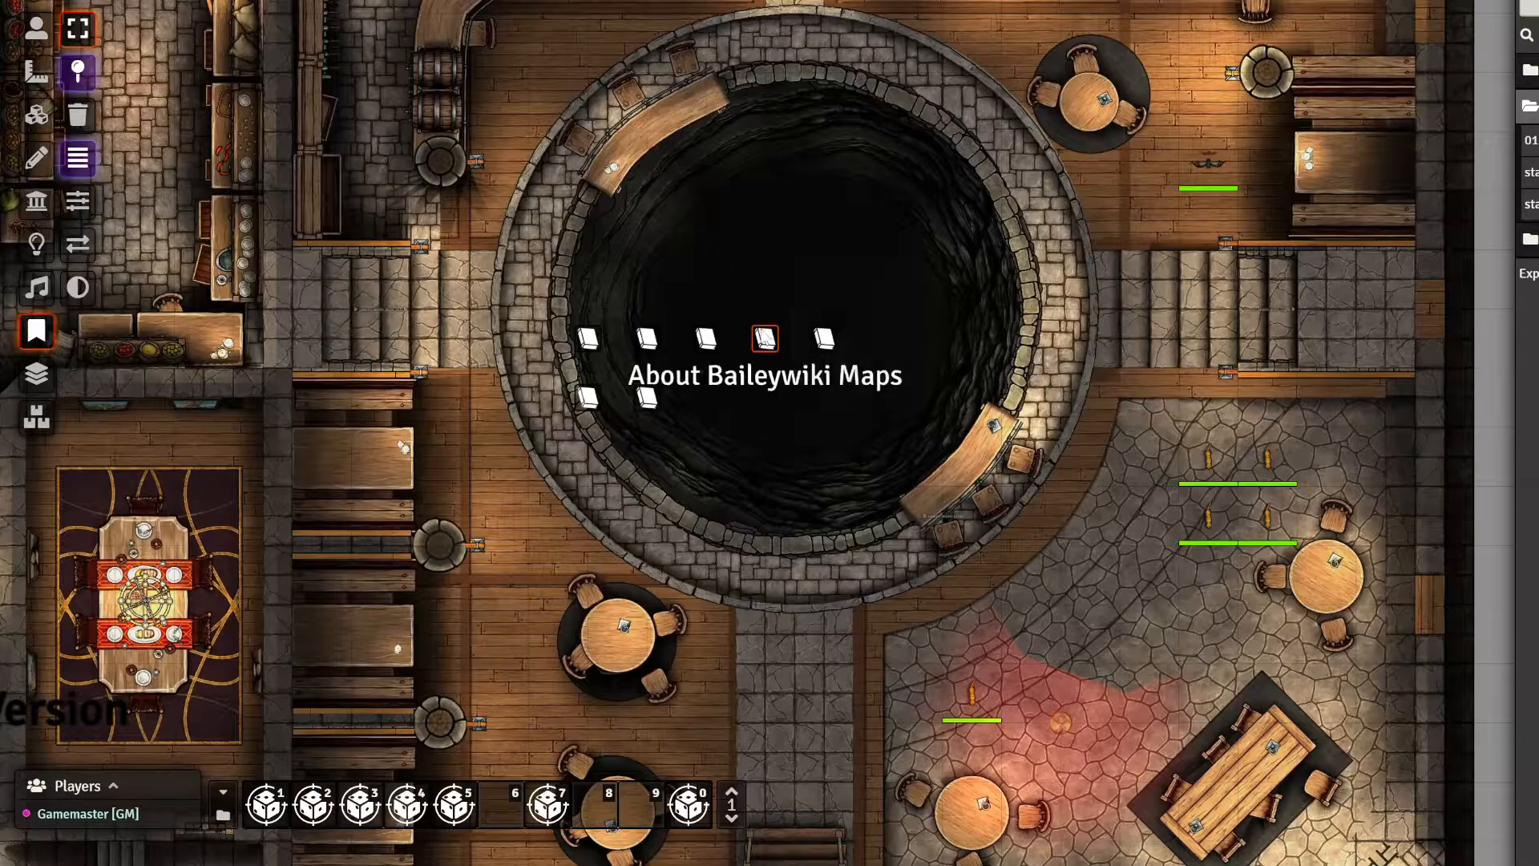
{"action": "mouse_move", "coordinate": [818, 341]}
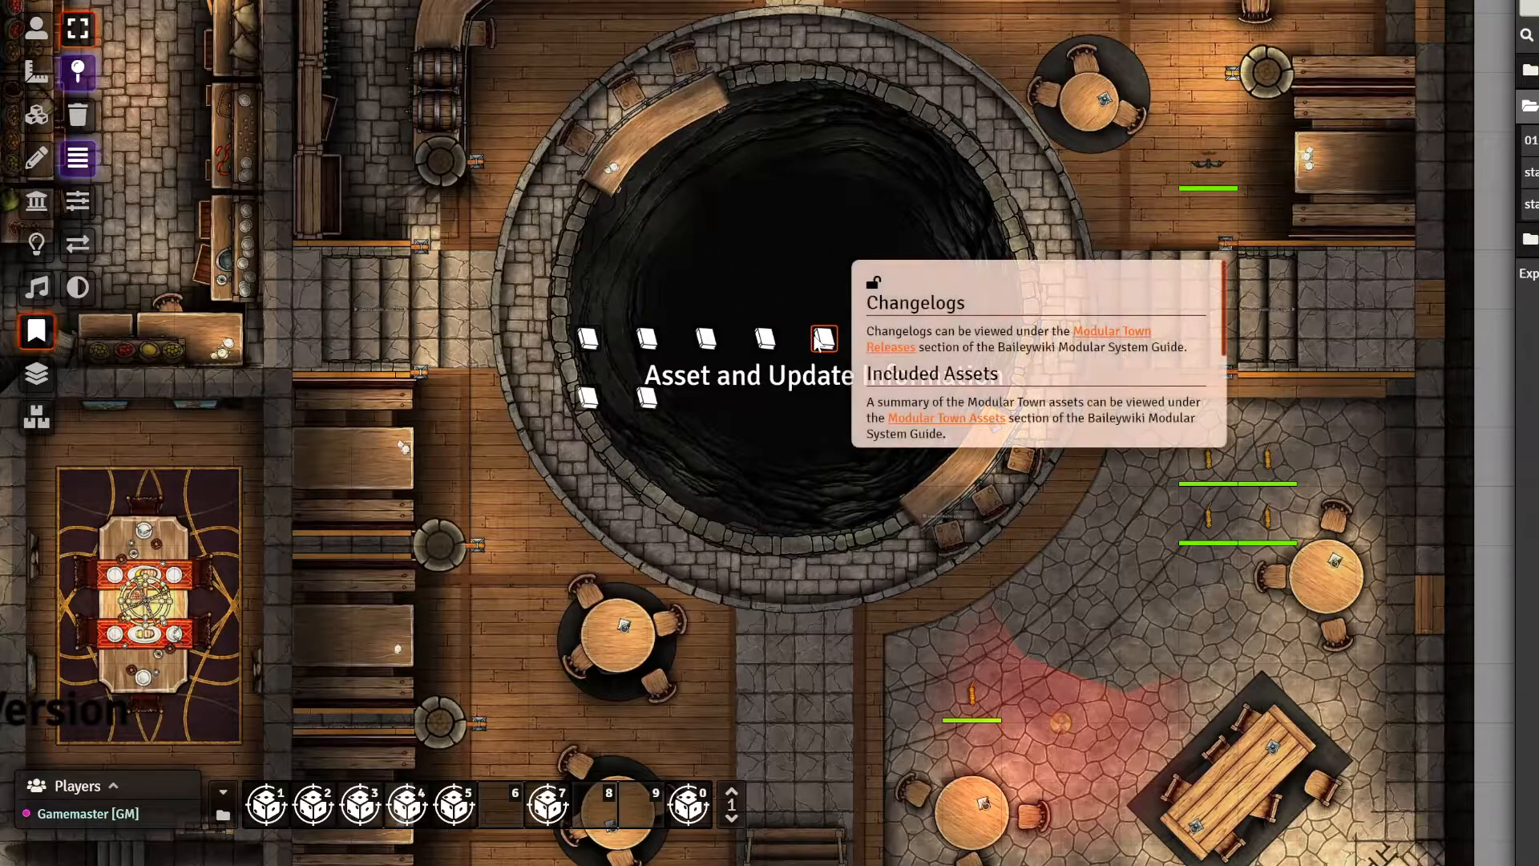
{"action": "scroll", "coordinate": [1050, 380], "scroll_direction": "down", "scroll_amount": 3}
{"action": "scroll", "coordinate": [1050, 379], "scroll_direction": "up", "scroll_amount": 3}
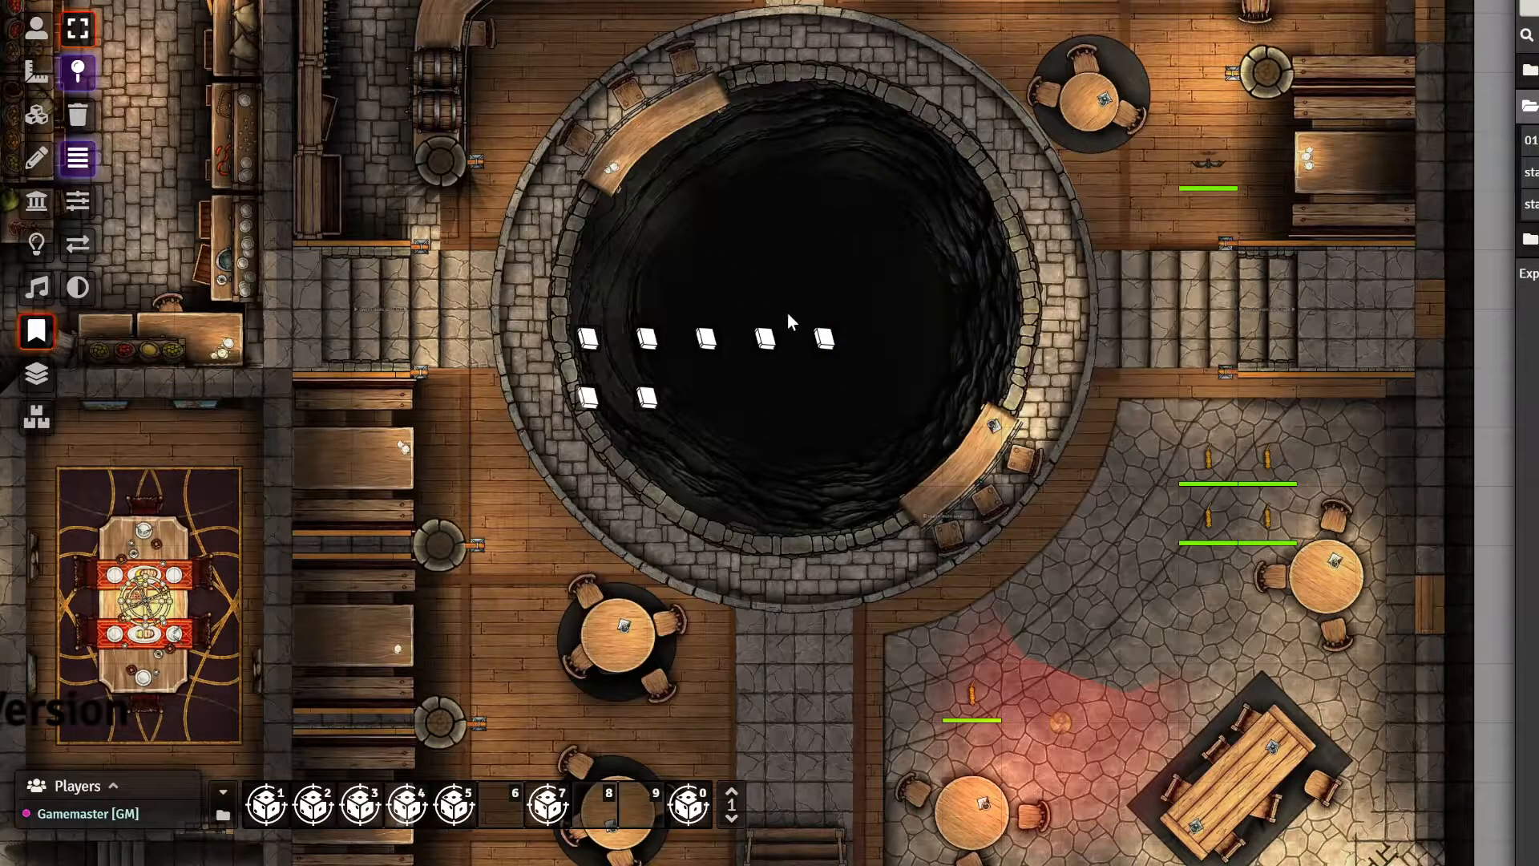
{"action": "mouse_move", "coordinate": [761, 344]}
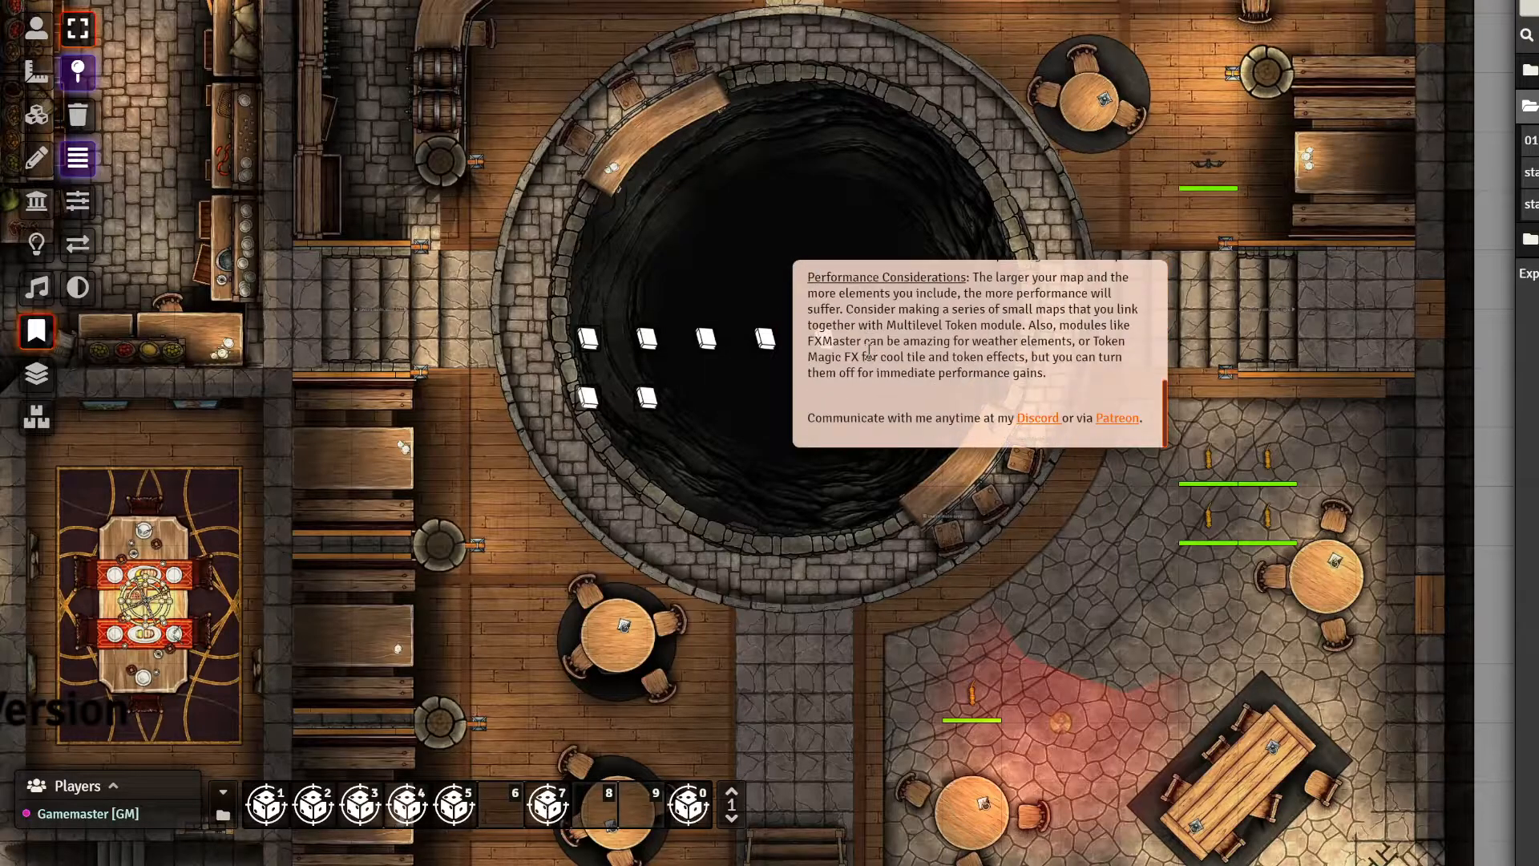
Lock the Modules in Use pin's text preview on screen and check it while moving around the map
{"action": "mouse_move", "coordinate": [706, 338]}
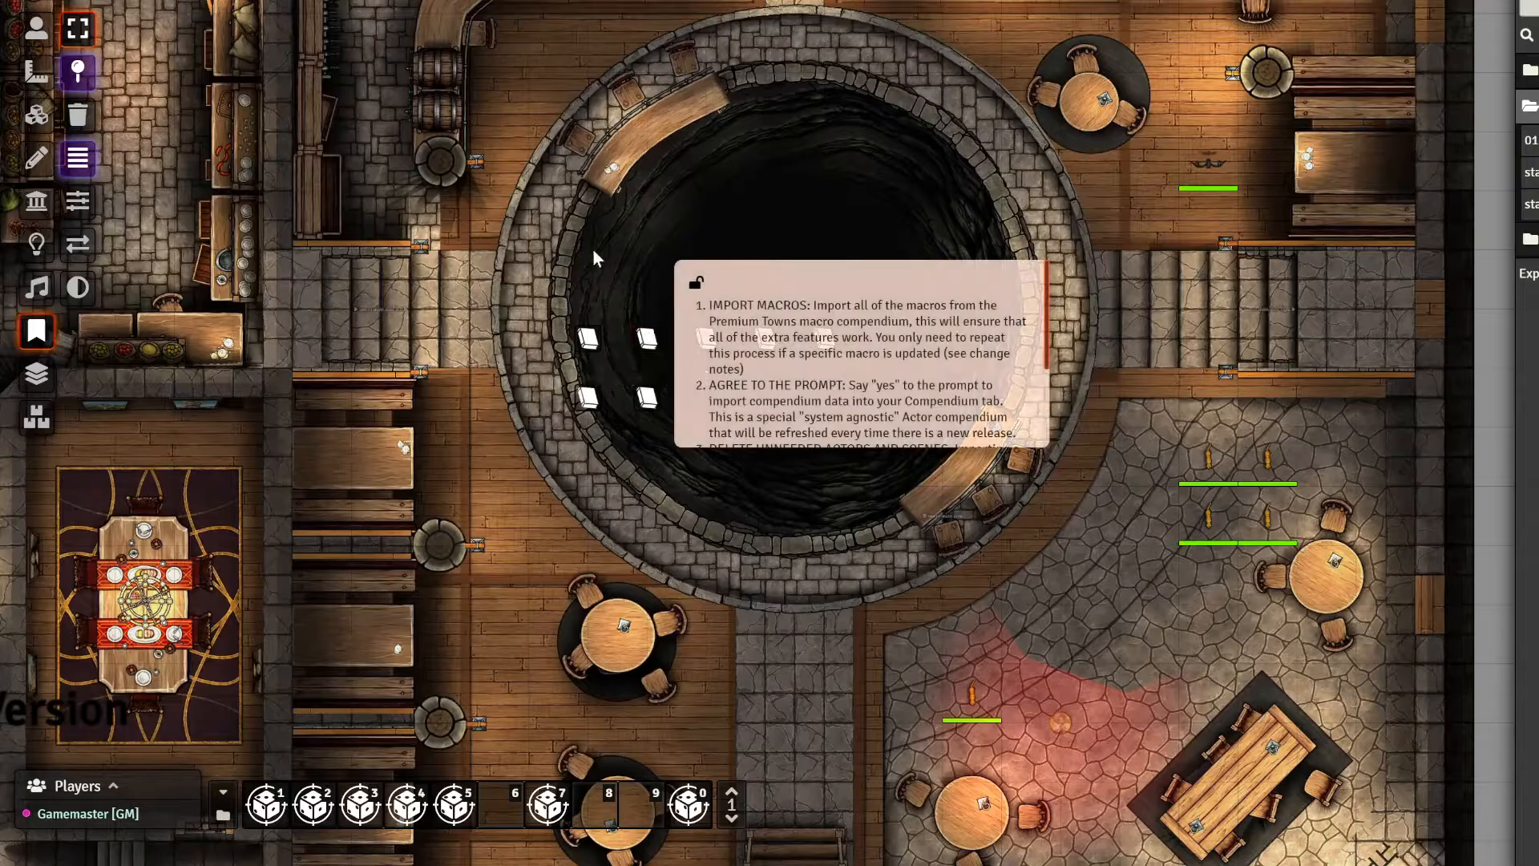
{"action": "left_click", "coordinate": [754, 282]}
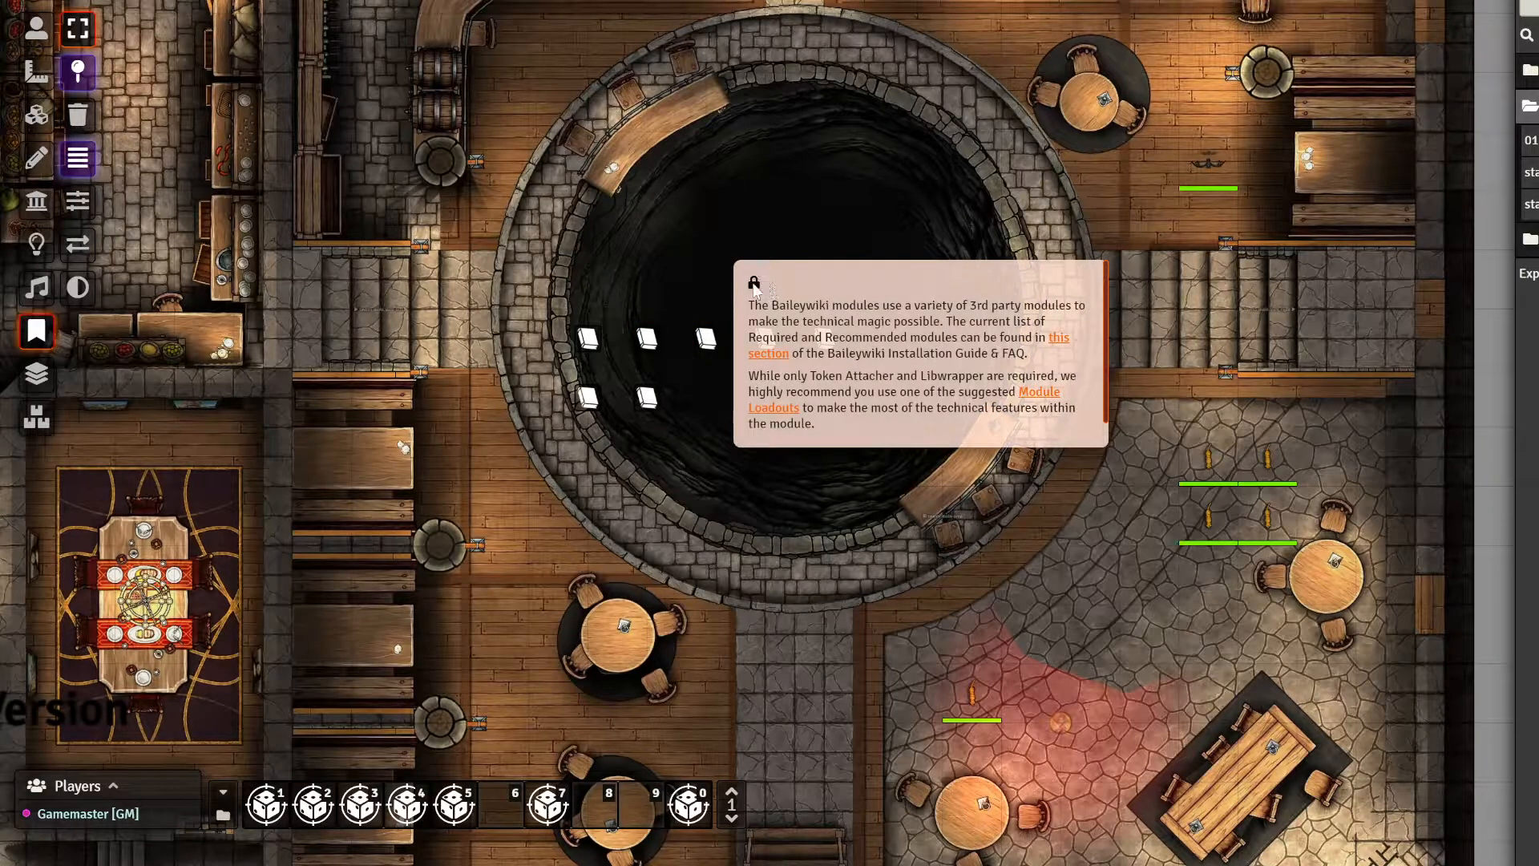
{"action": "left_click_drag", "start_coordinate": [671, 537], "coordinate": [848, 525]}
{"action": "scroll", "coordinate": [865, 513], "scroll_direction": "down", "scroll_amount": 5}
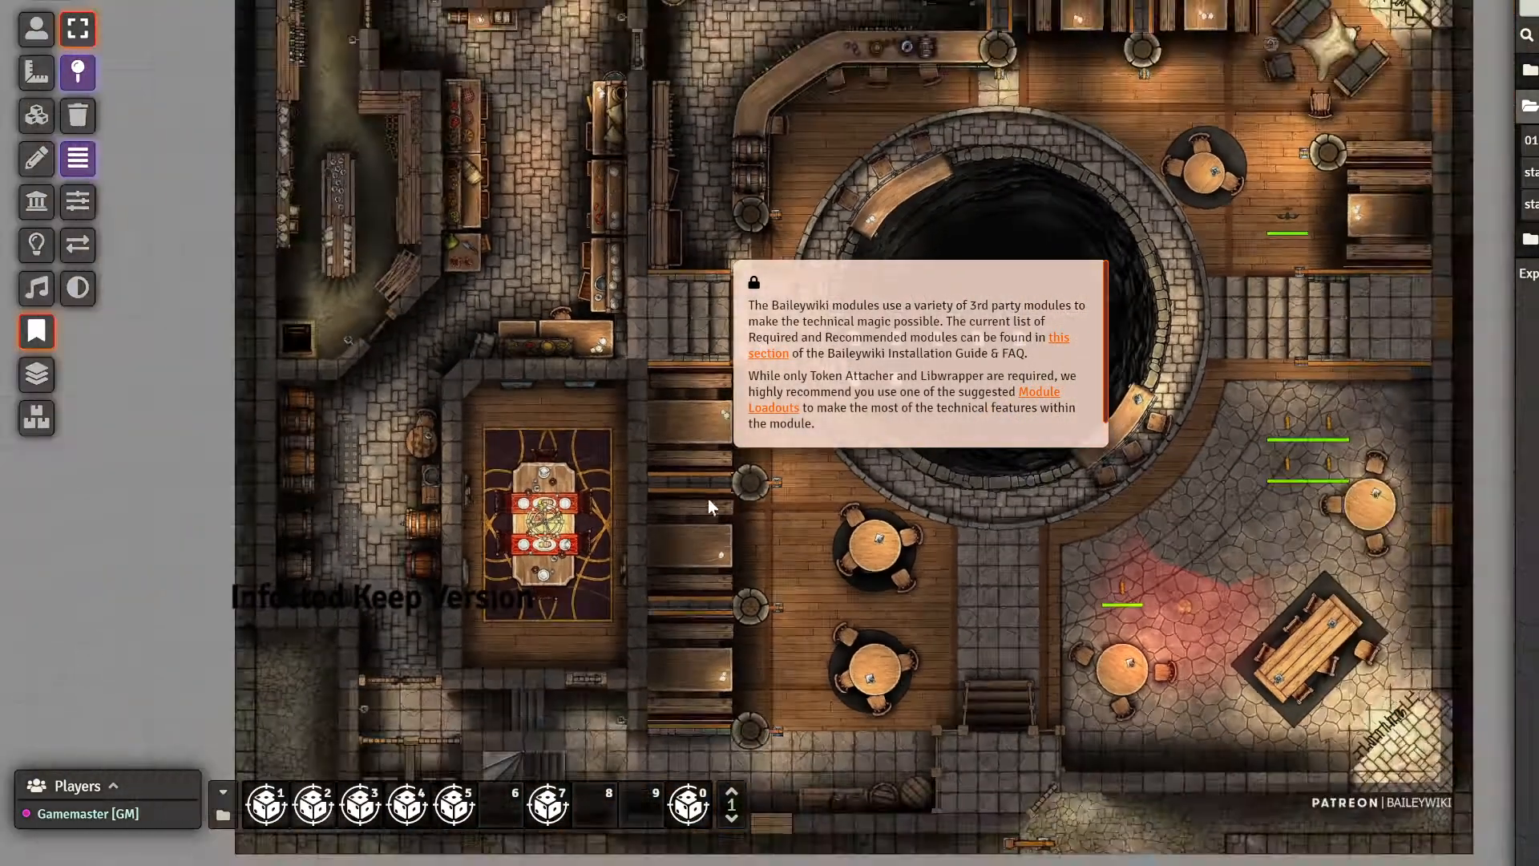
{"action": "left_click_drag", "start_coordinate": [708, 501], "coordinate": [366, 489]}
{"action": "scroll", "coordinate": [481, 480], "scroll_direction": "up", "scroll_amount": 2}
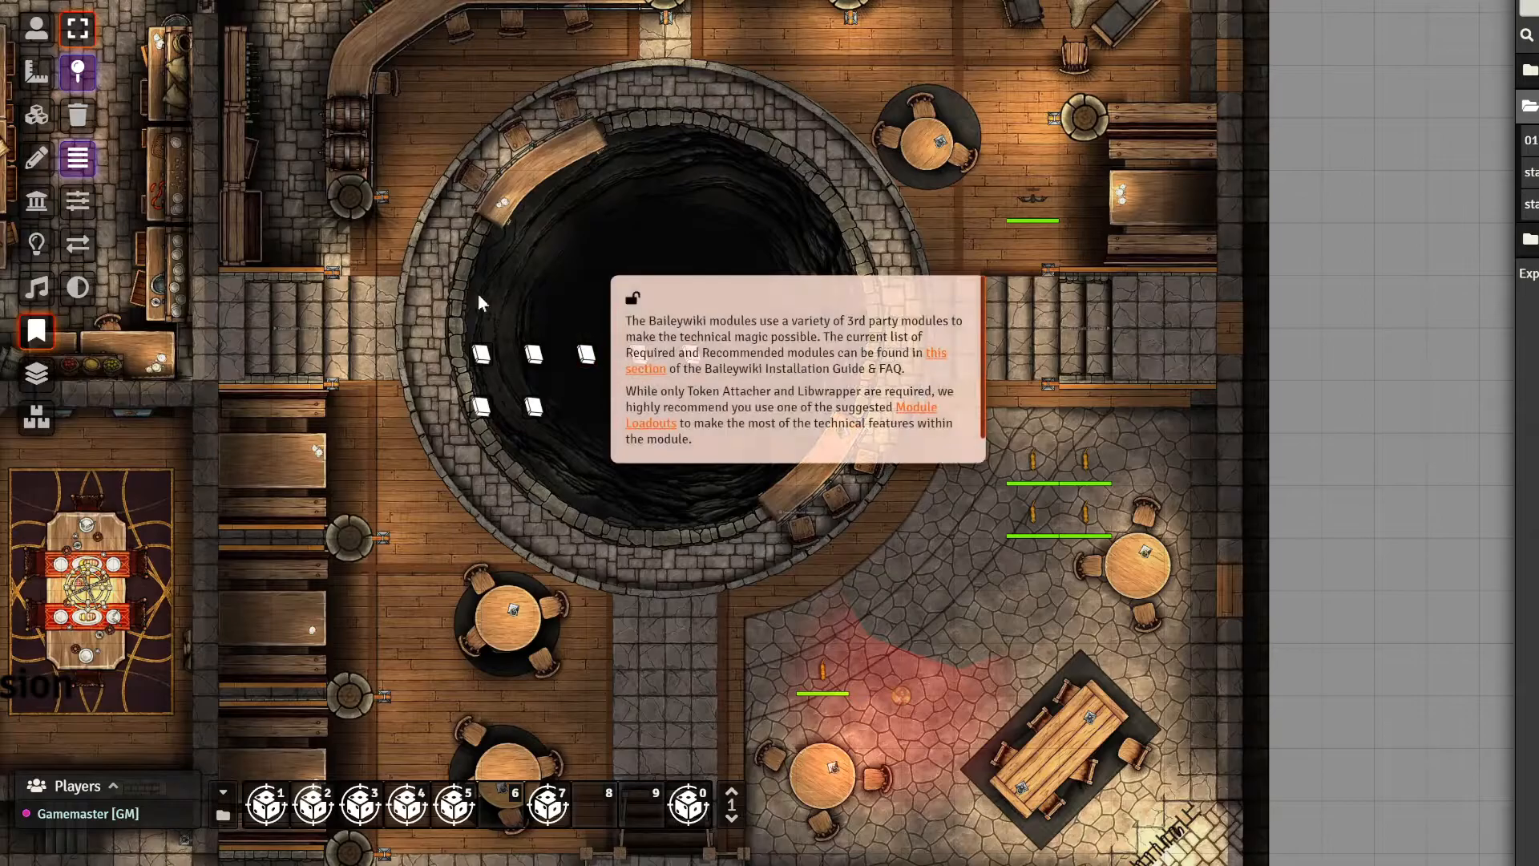
Lock the text preview of the release videos and tutorials pin, and pan around the map with it on screen
{"action": "mouse_move", "coordinate": [480, 353]}
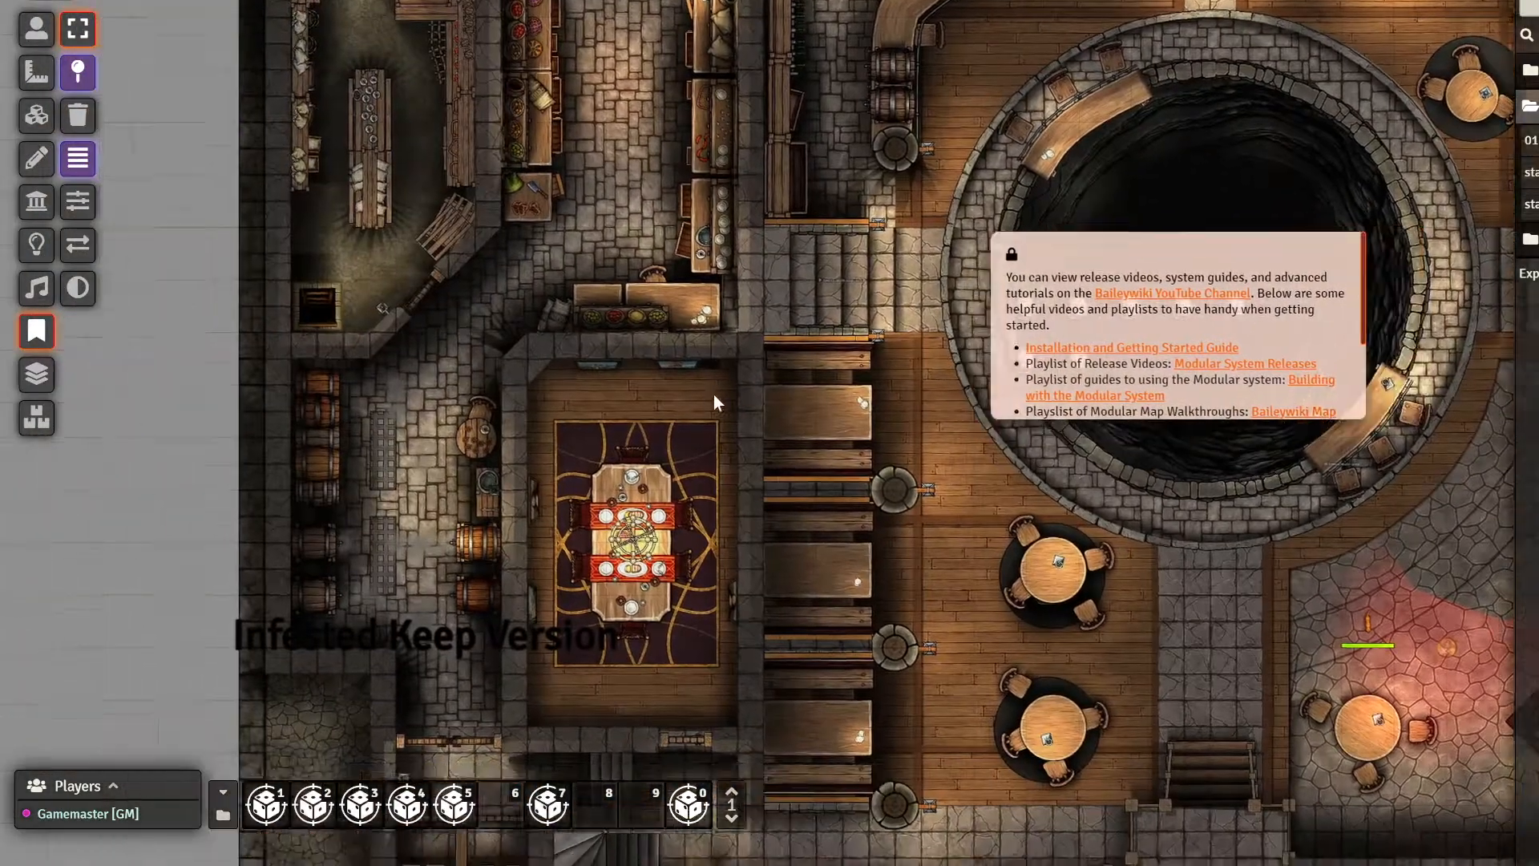
{"action": "left_click_drag", "start_coordinate": [714, 394], "coordinate": [358, 269]}
{"action": "left_click_drag", "start_coordinate": [1250, 679], "coordinate": [469, 521]}
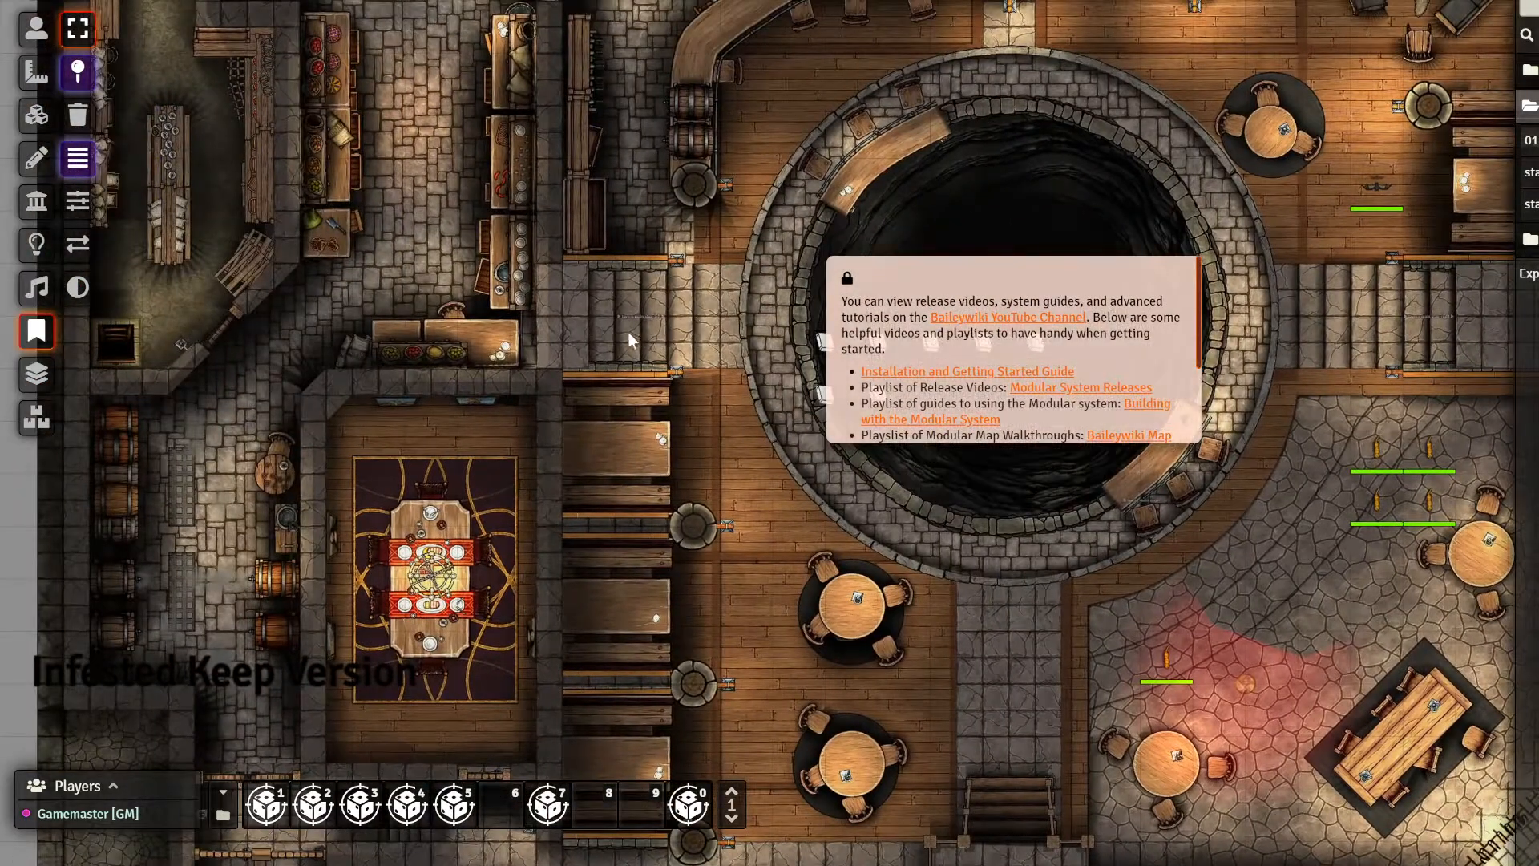
{"action": "left_click_drag", "start_coordinate": [628, 332], "coordinate": [483, 319]}
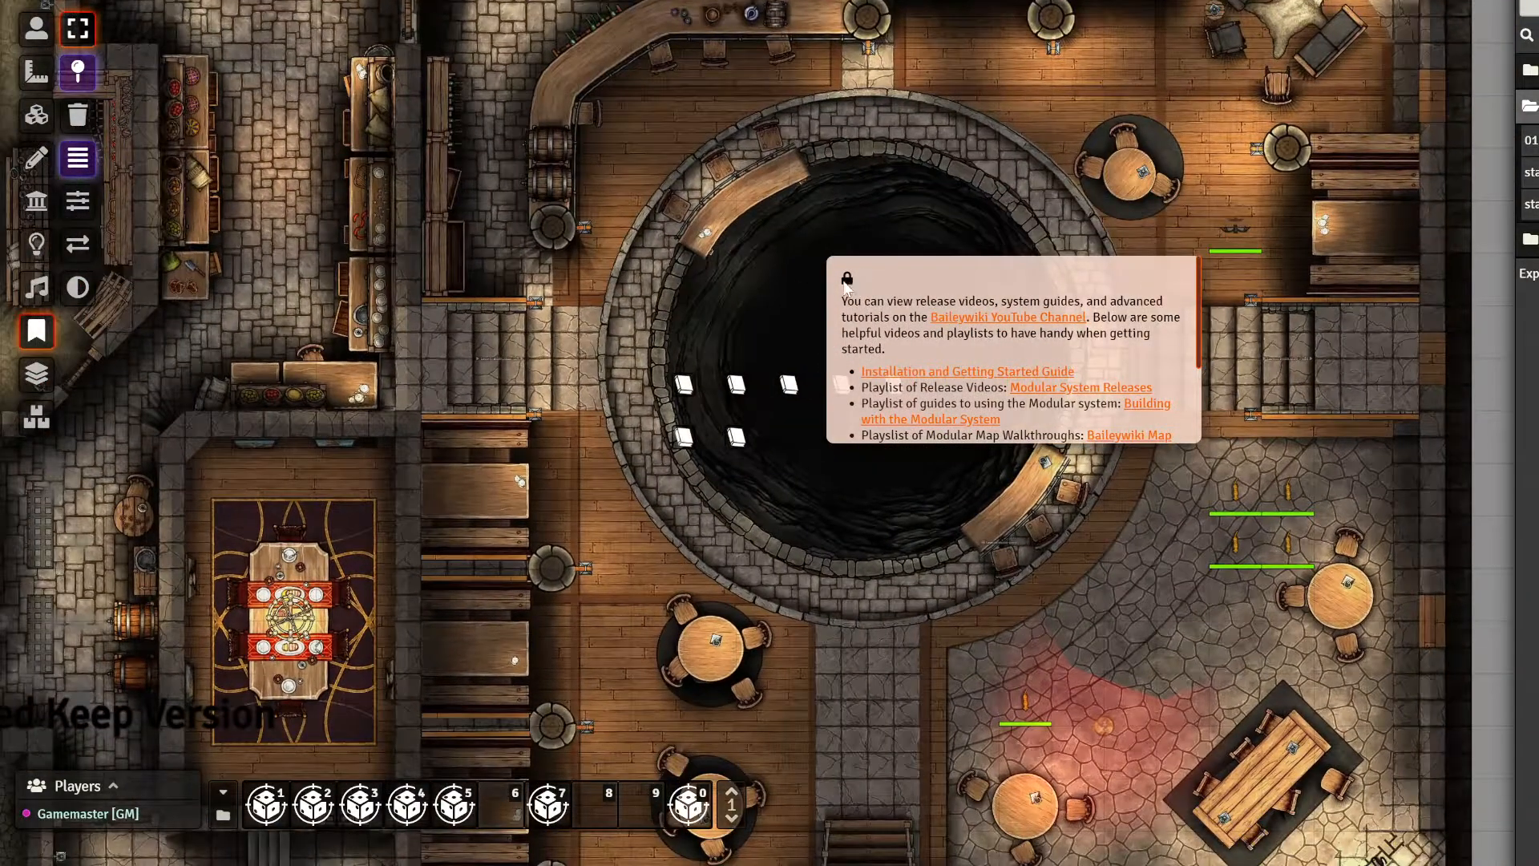
Preview the release videos and tutorials pin again with its text locked, check it at different zoom levels, and unlock it
{"action": "mouse_move", "coordinate": [680, 388]}
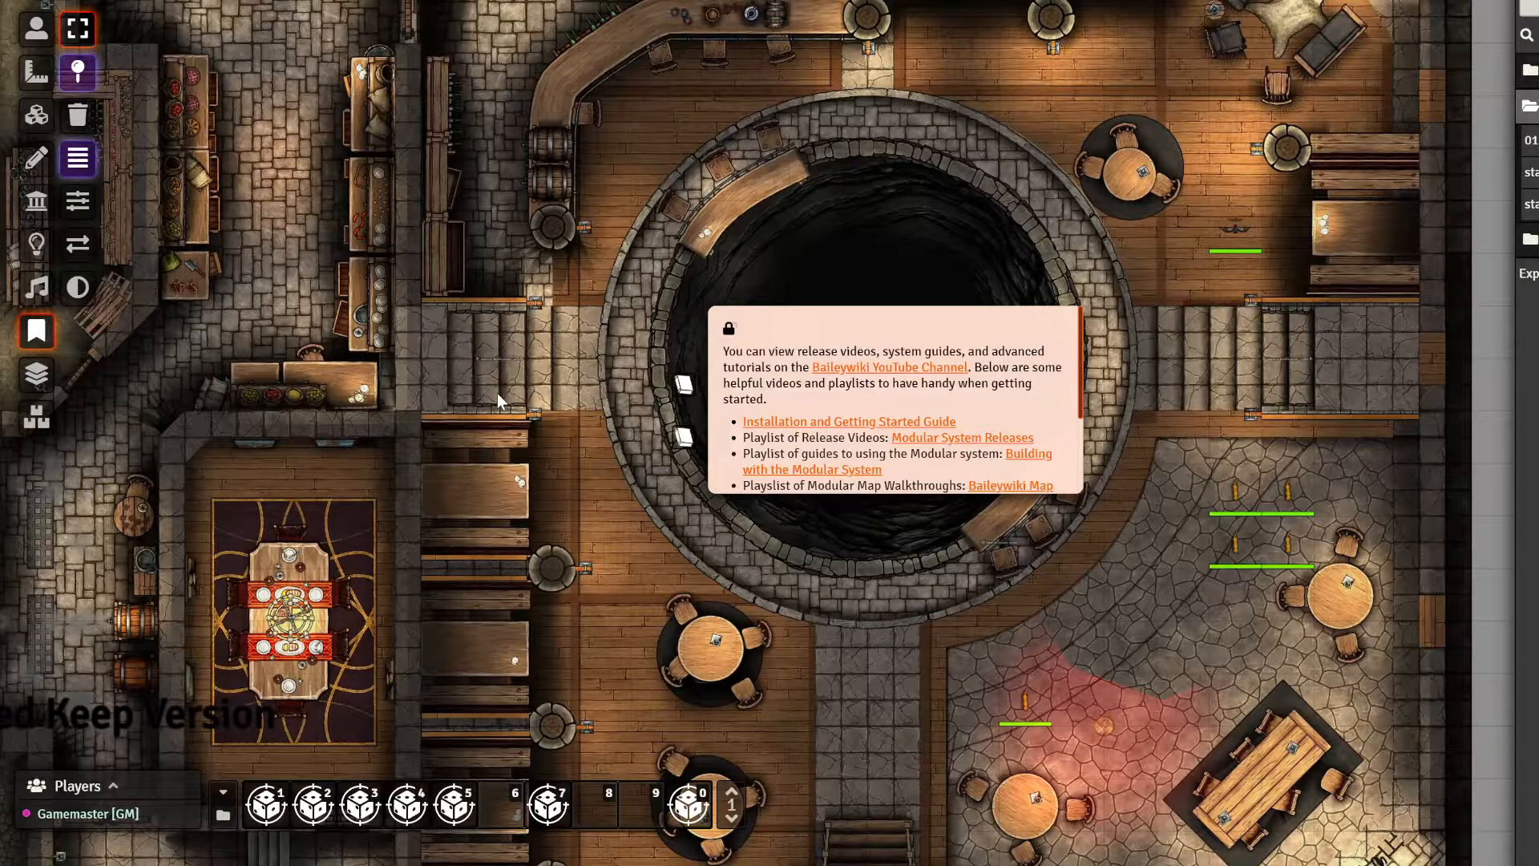
{"action": "scroll", "coordinate": [529, 445], "scroll_direction": "down", "scroll_amount": 4}
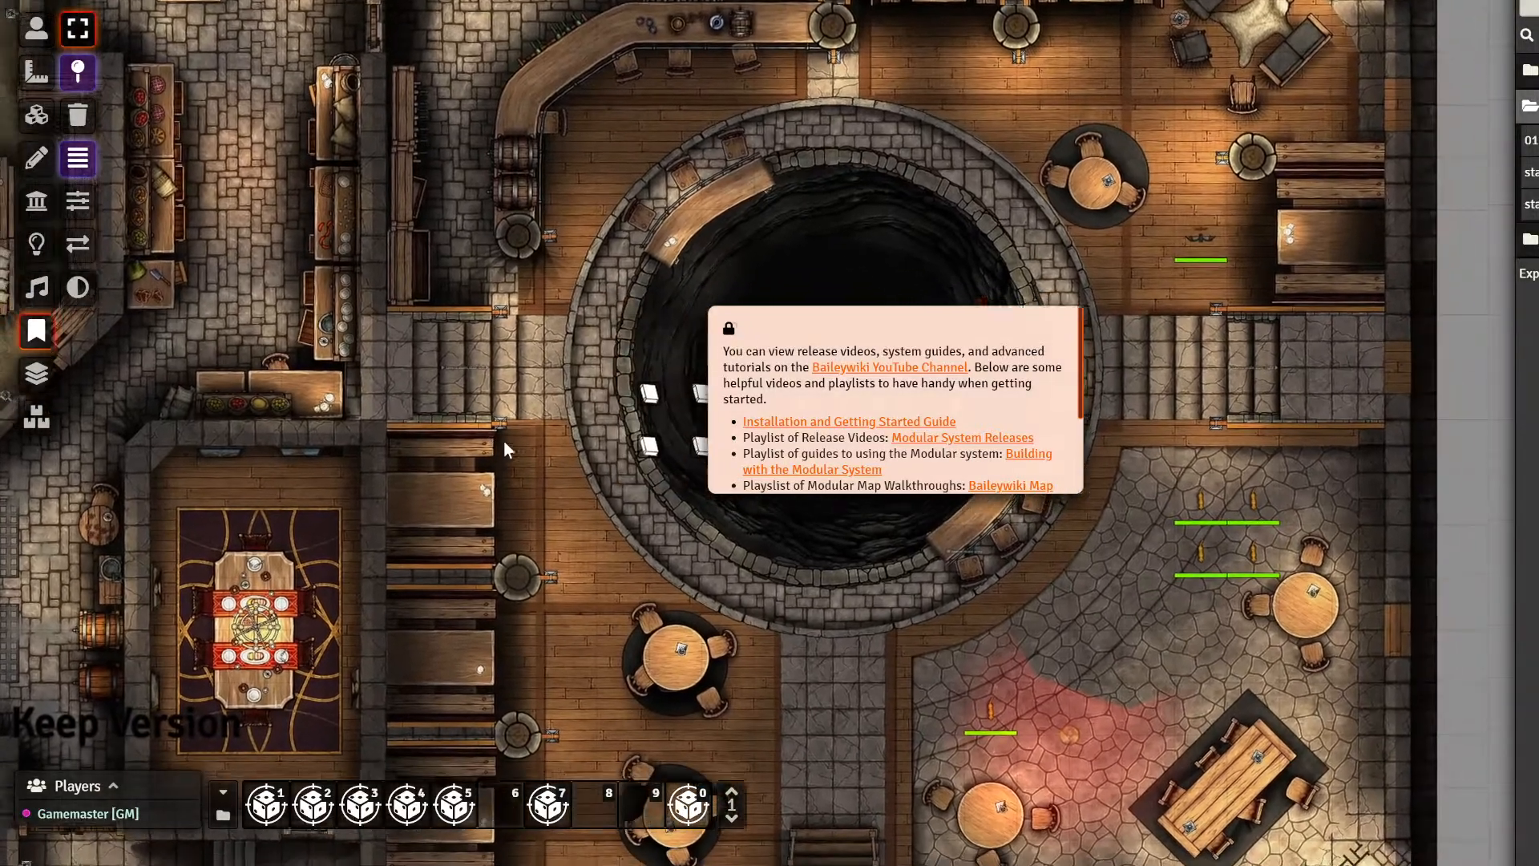
{"action": "scroll", "coordinate": [526, 511], "scroll_direction": "up", "scroll_amount": 5}
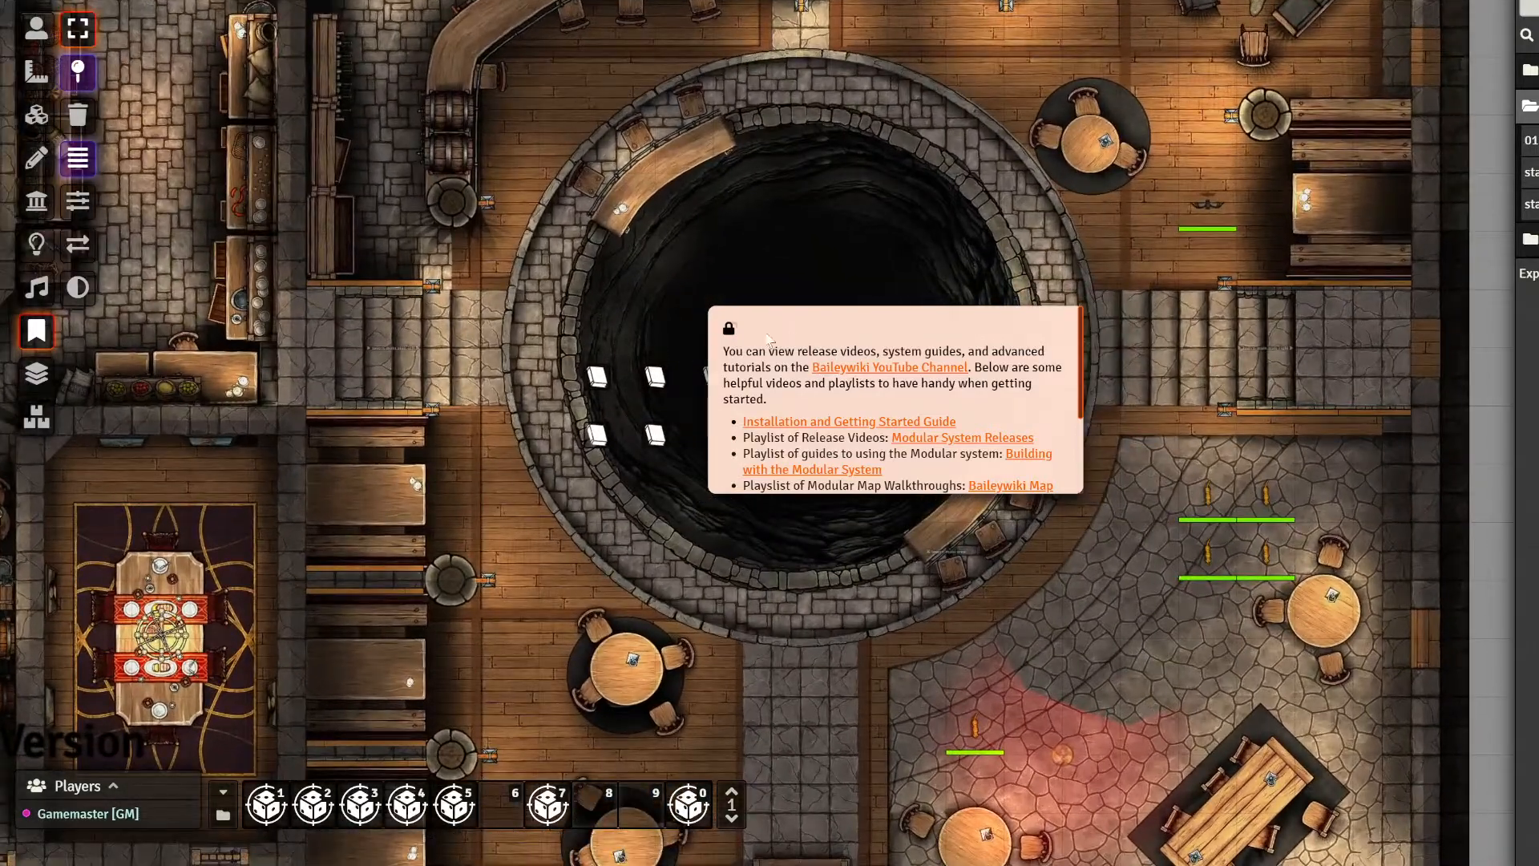
{"action": "left_click", "coordinate": [729, 328]}
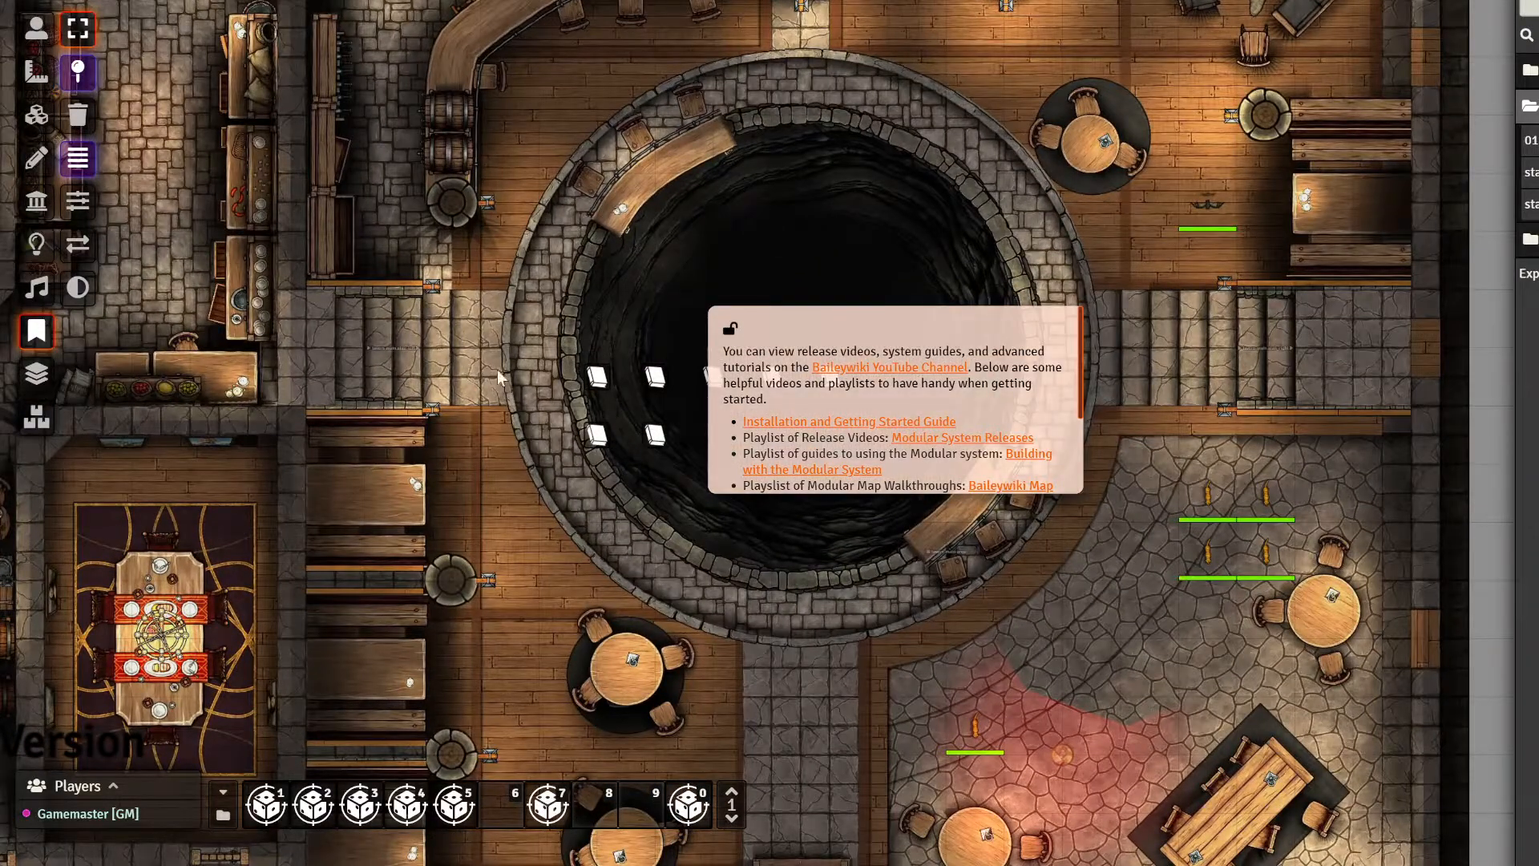
{"action": "left_click", "coordinate": [729, 331]}
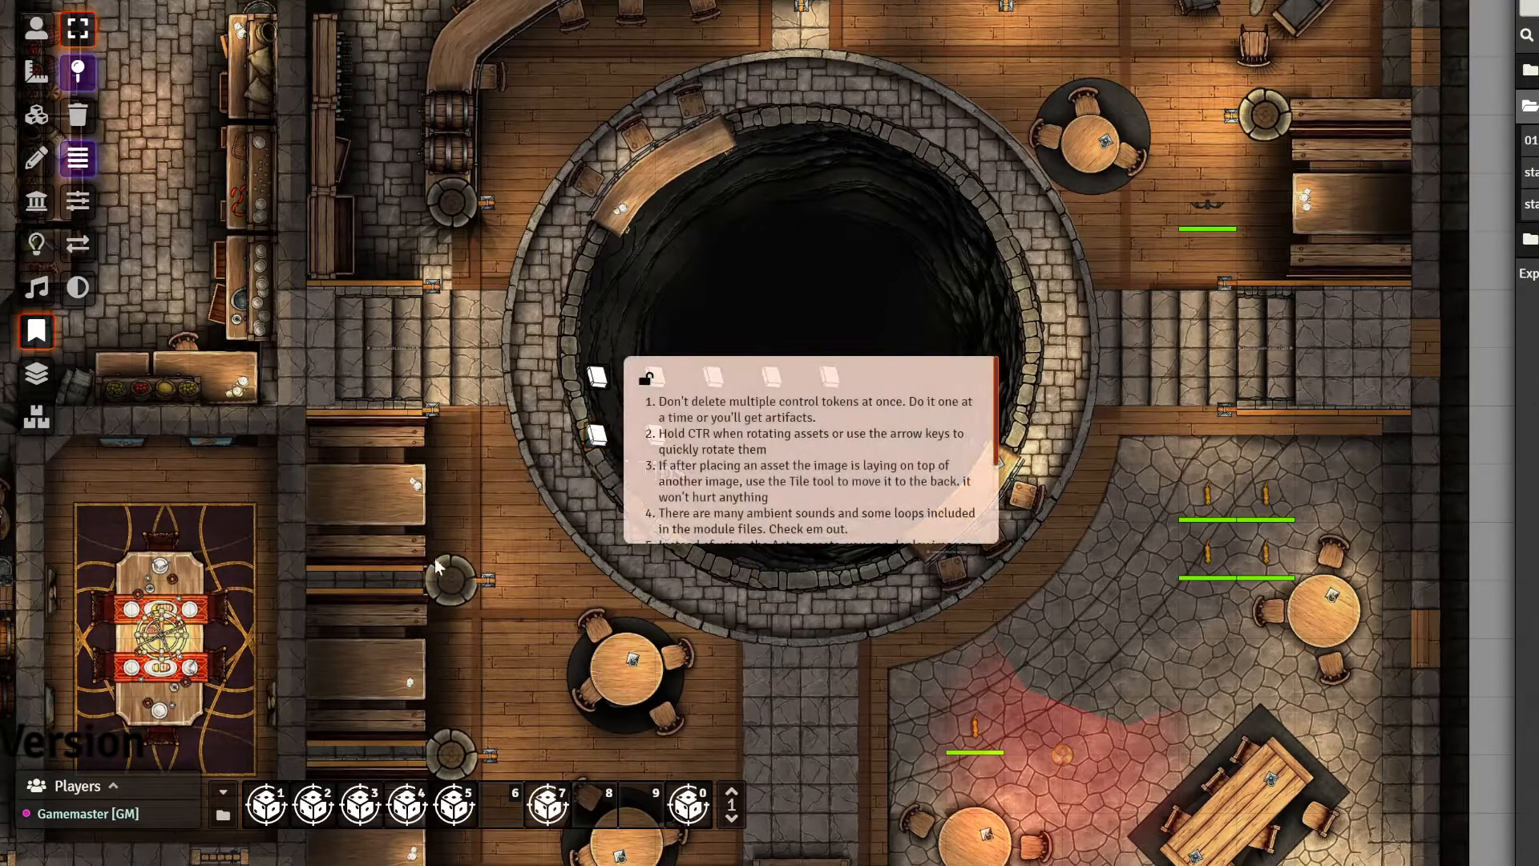
Preview the control token tips pin and the Quick Tips pin, open the journal from Quick Tips, and close it
{"action": "mouse_move", "coordinate": [656, 441]}
{"action": "mouse_move", "coordinate": [653, 383]}
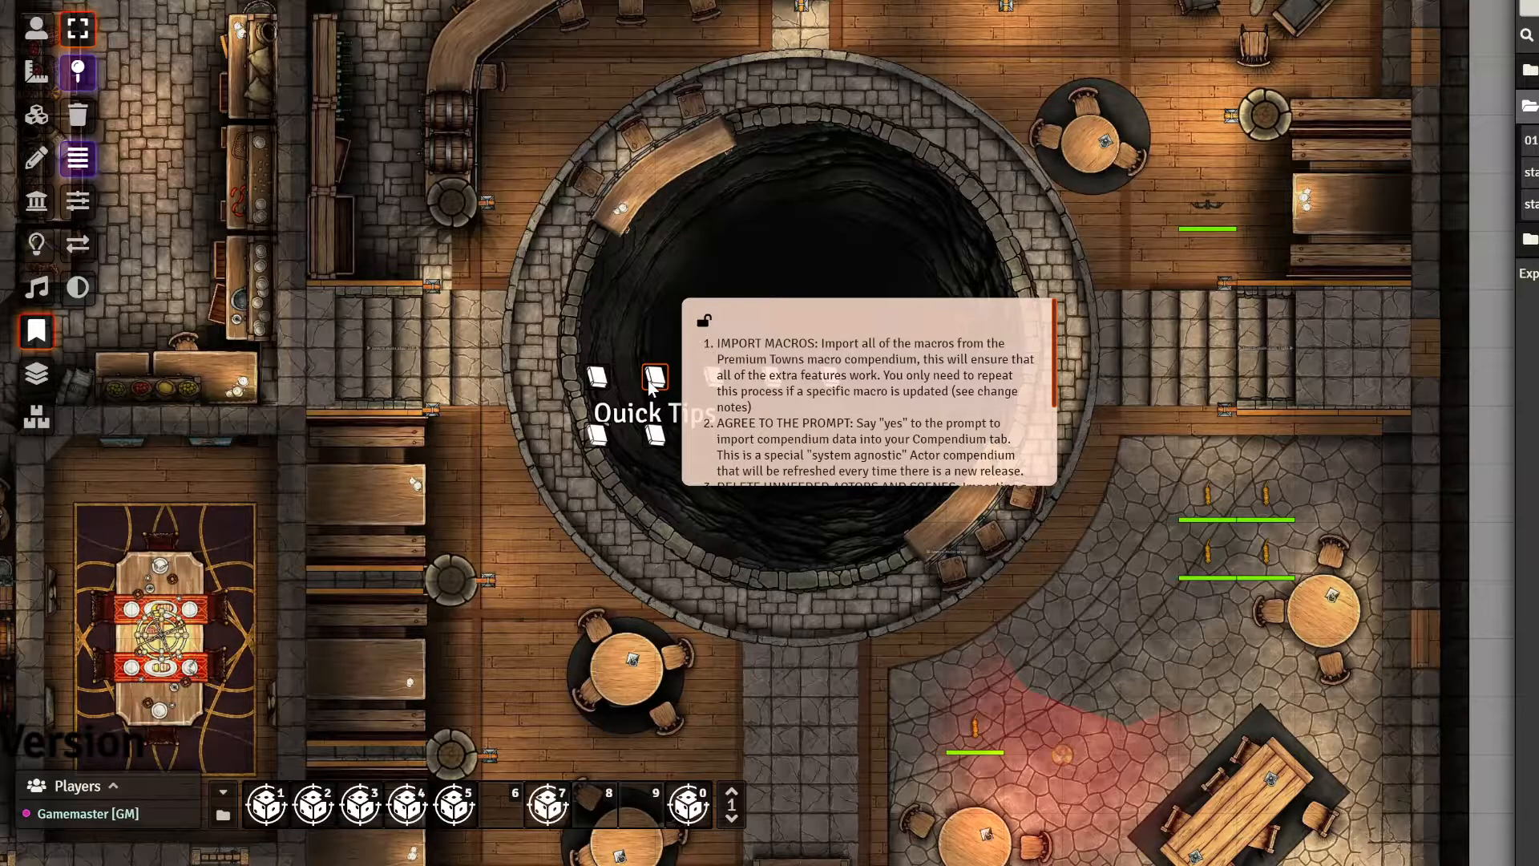
{"action": "double_click", "coordinate": [653, 383]}
{"action": "left_click", "coordinate": [1280, 44]}
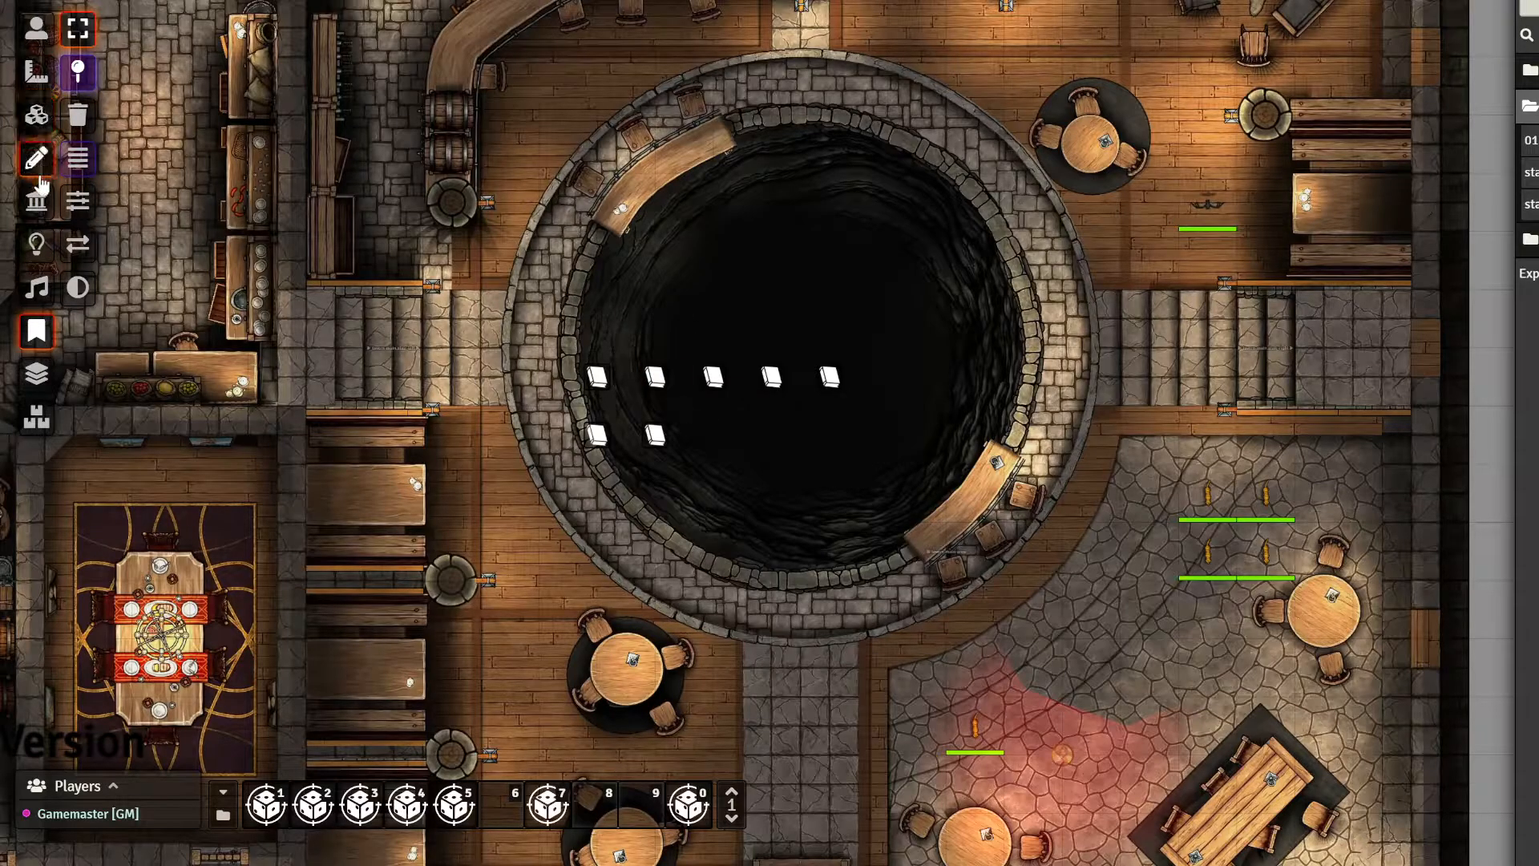
Compare the Quick Tips pin's text label in its note settings with the matching journal heading, closing both windows
{"action": "right_click", "coordinate": [655, 379]}
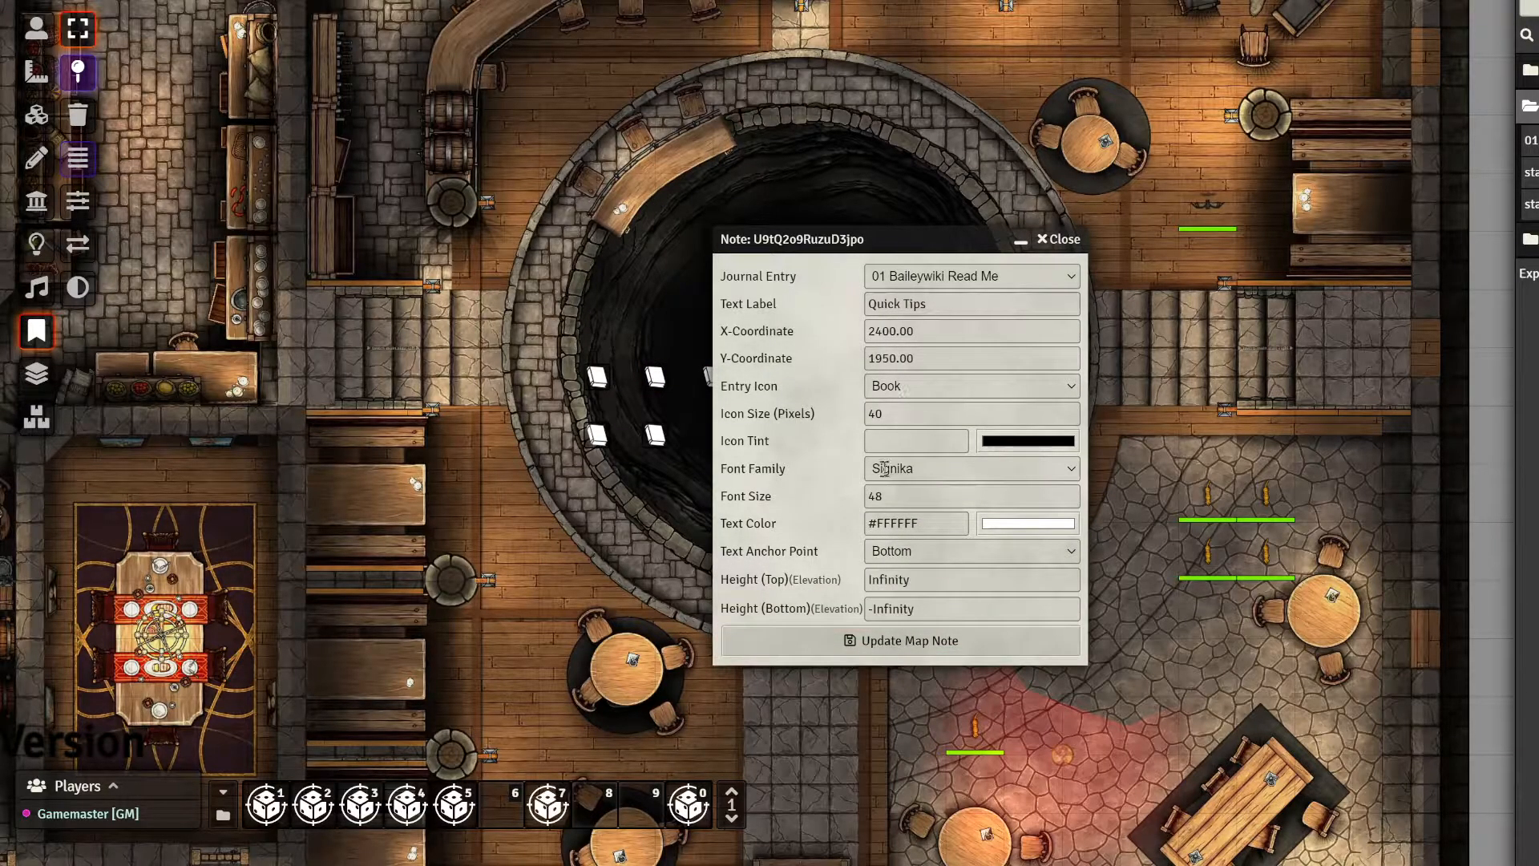
{"action": "left_click", "coordinate": [948, 304]}
{"action": "left_click", "coordinate": [1069, 246]}
{"action": "double_click", "coordinate": [655, 378]}
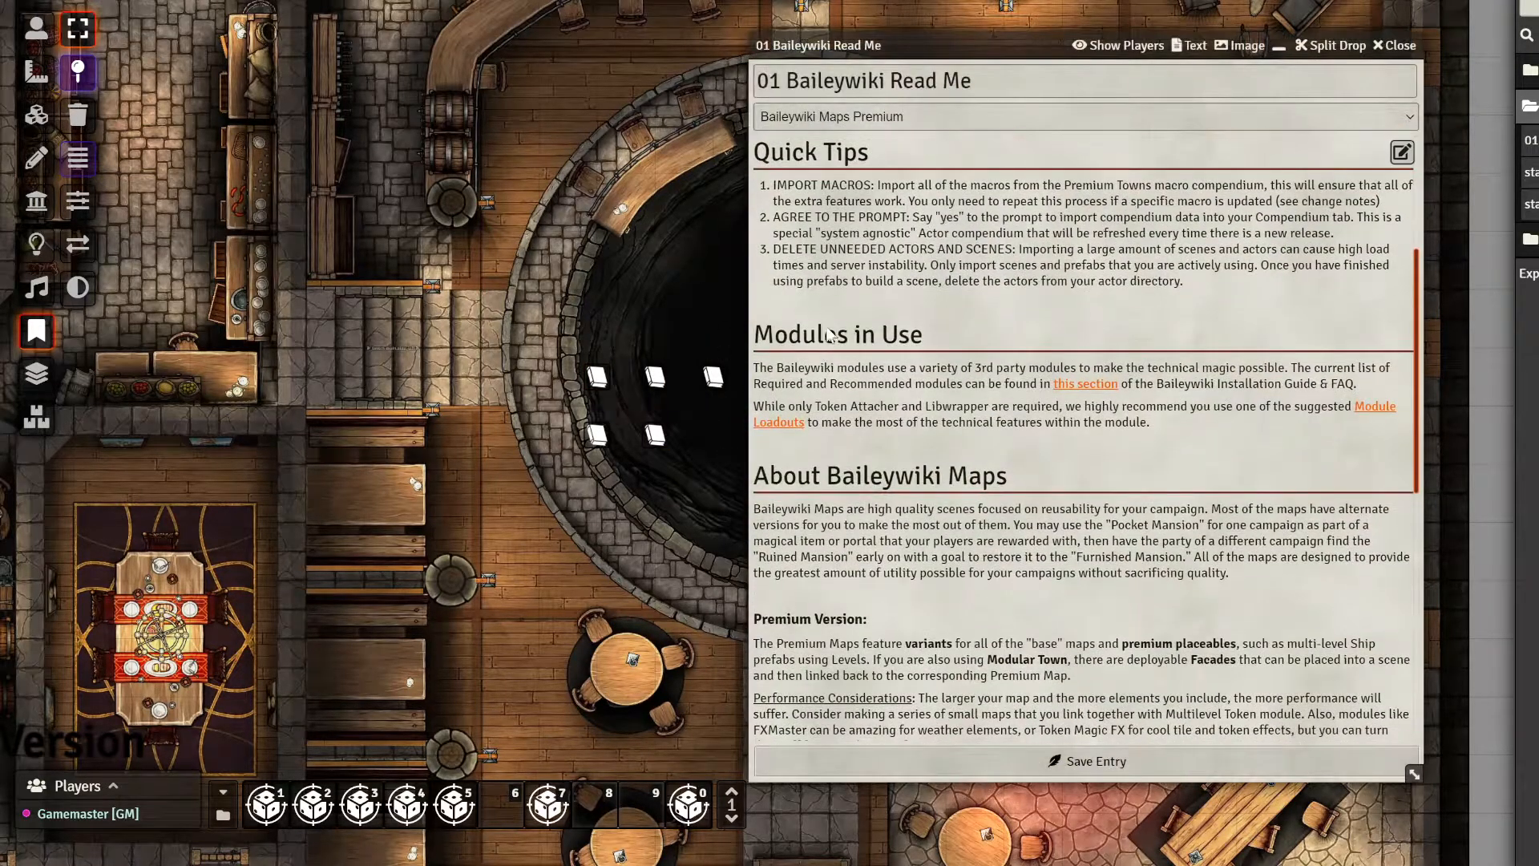
{"action": "left_click_drag", "start_coordinate": [870, 154], "coordinate": [730, 161]}
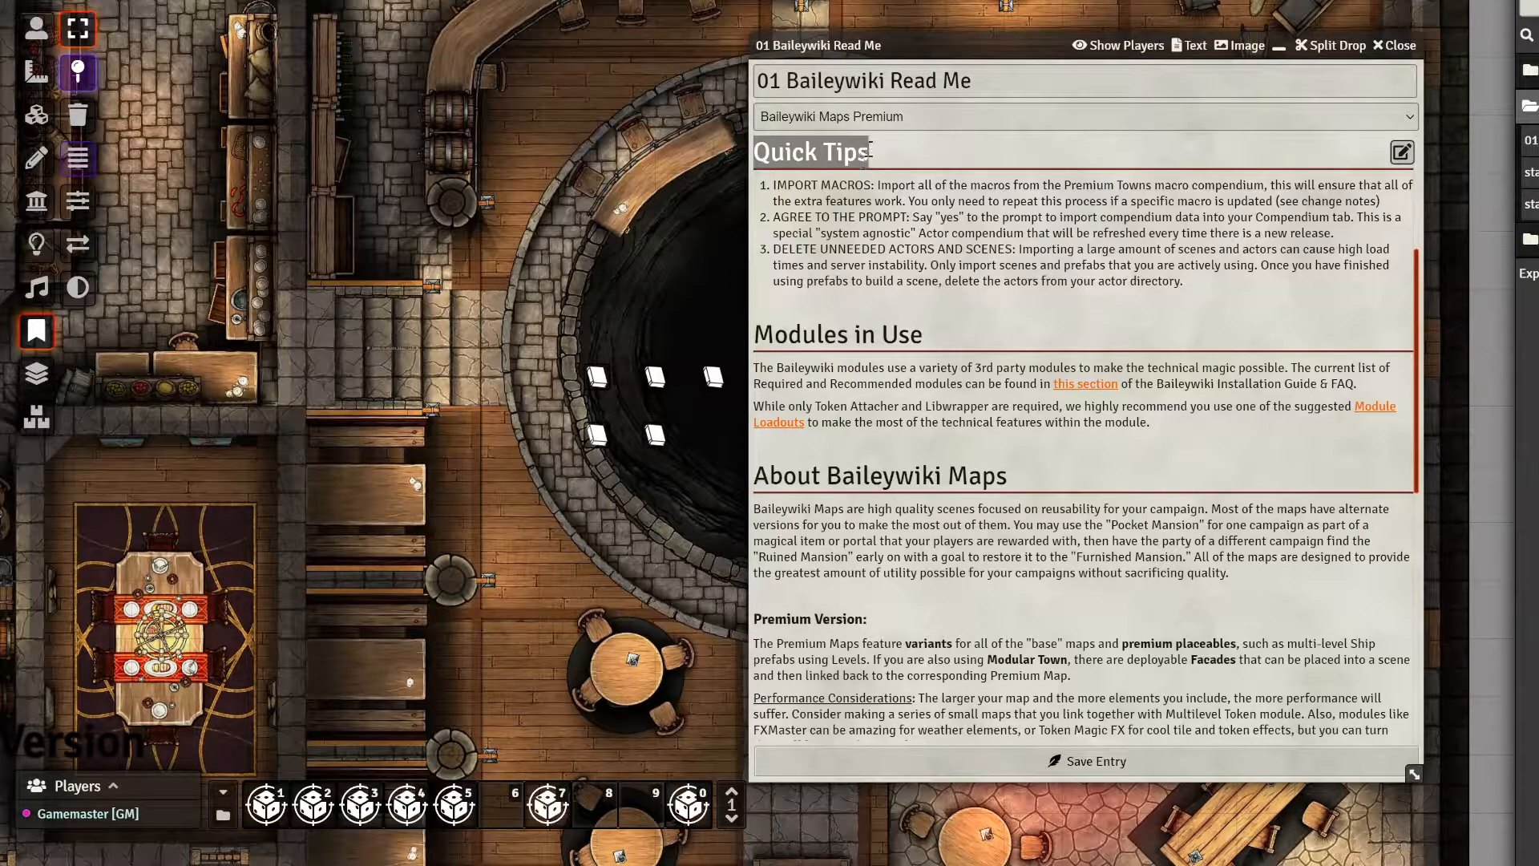
{"action": "left_click", "coordinate": [1393, 45]}
Move the top row's first three pins out of the pit to the kitchen corridor, behind the bar counter, and the lantern post by the upper benches
{"action": "scroll", "coordinate": [704, 493], "scroll_direction": "down", "scroll_amount": 3}
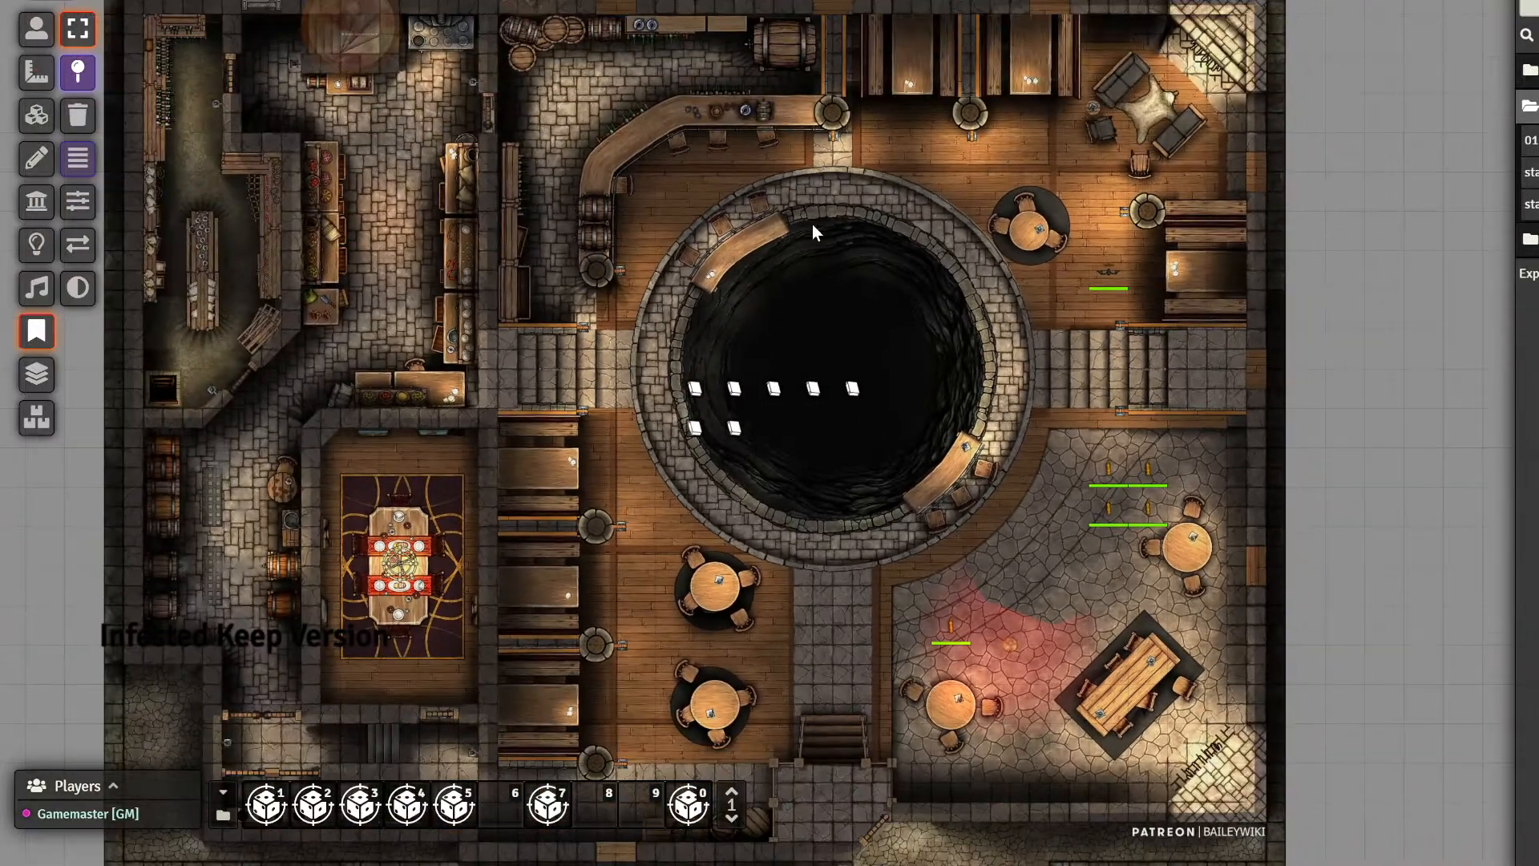
{"action": "scroll", "coordinate": [789, 474], "scroll_direction": "up", "scroll_amount": 3}
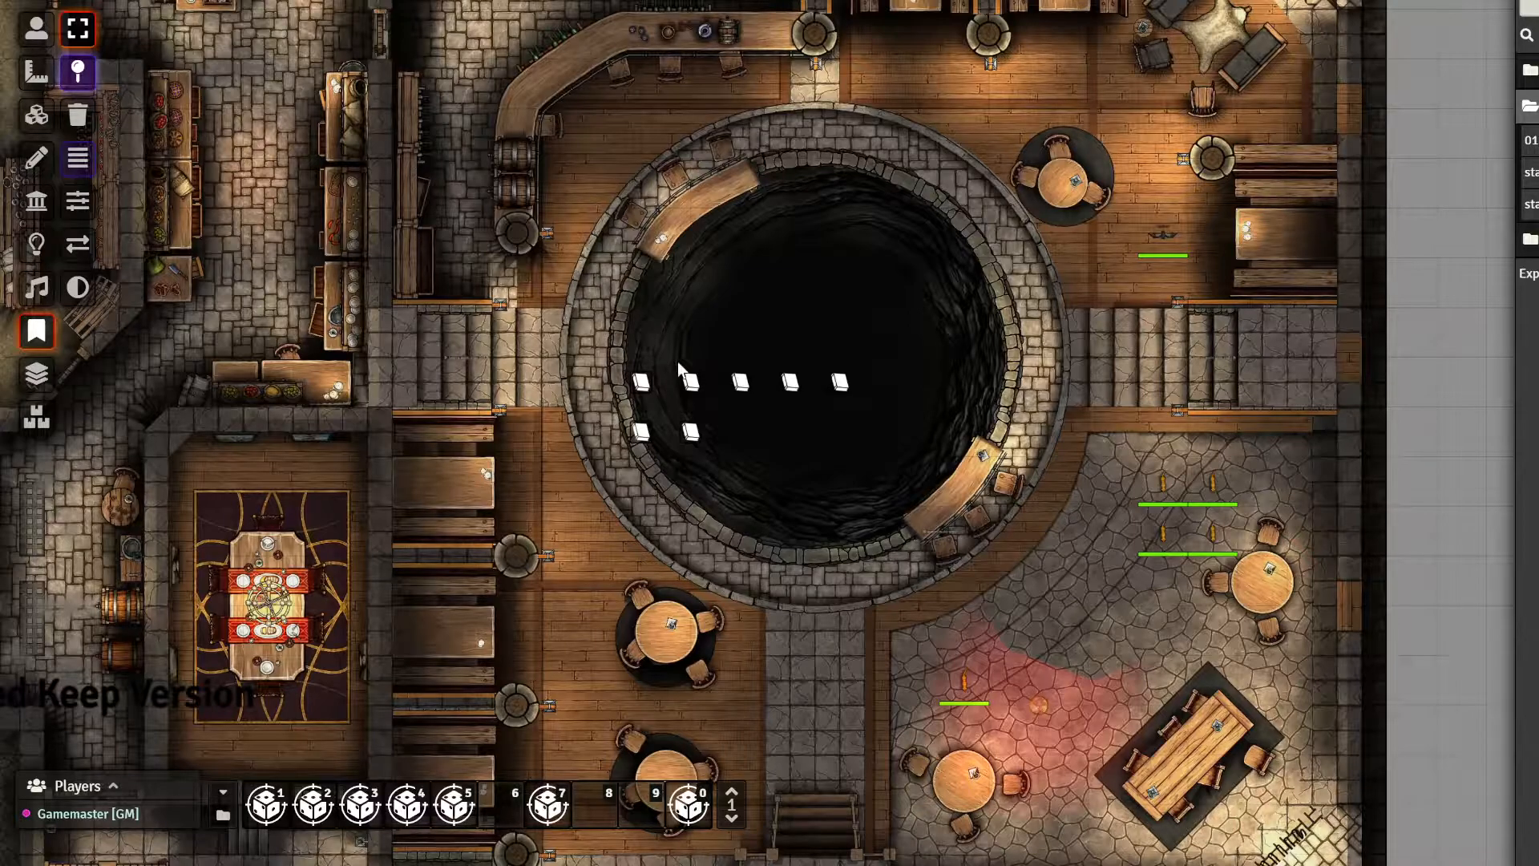
{"action": "scroll", "coordinate": [606, 411], "scroll_direction": "down", "scroll_amount": 2}
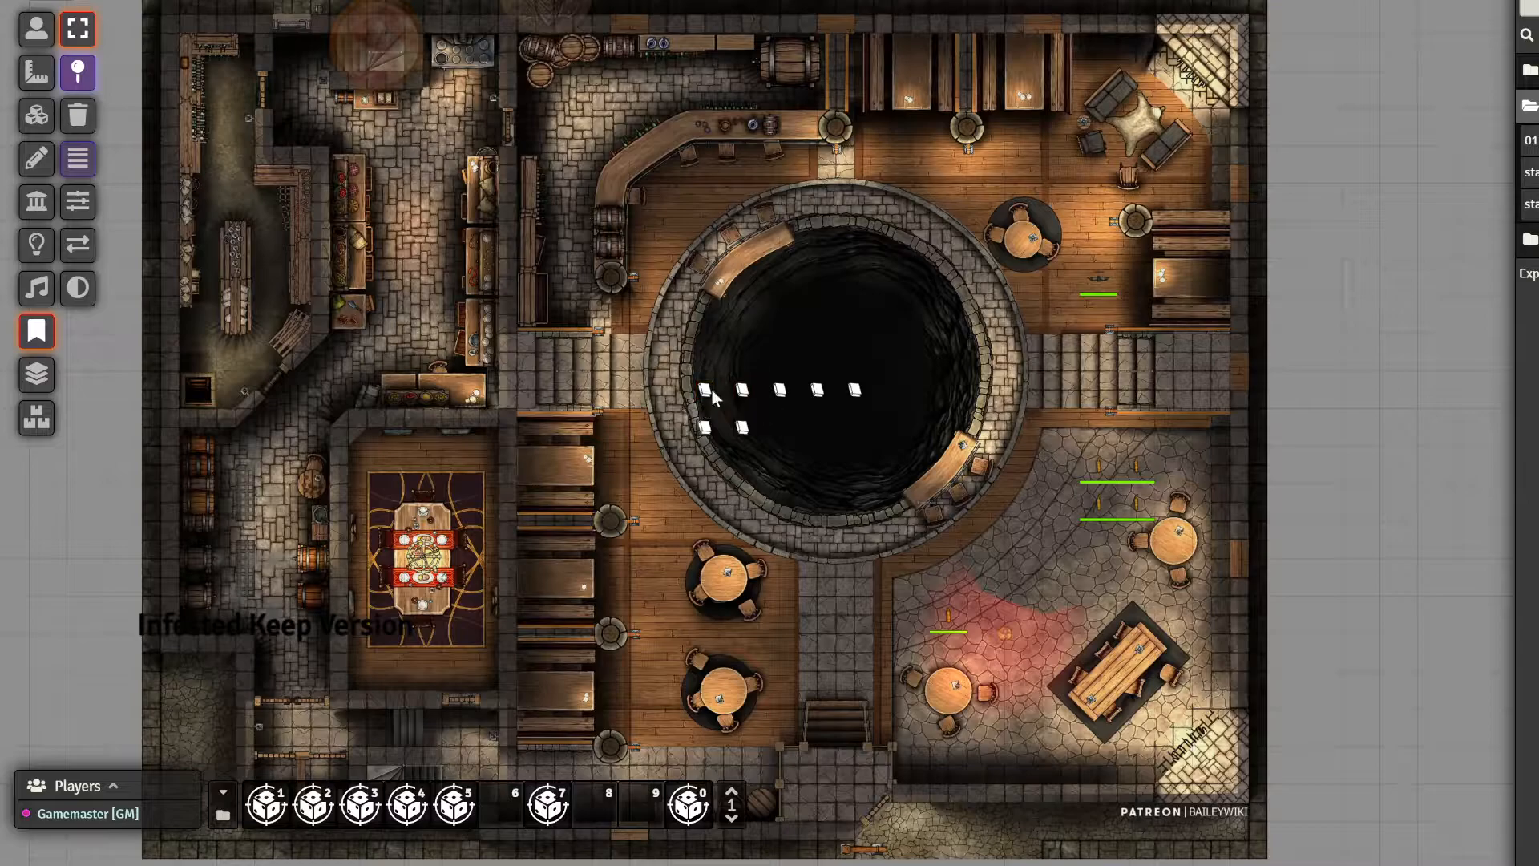
{"action": "left_click_drag", "start_coordinate": [706, 391], "coordinate": [388, 166]}
{"action": "left_click_drag", "start_coordinate": [742, 390], "coordinate": [667, 108]}
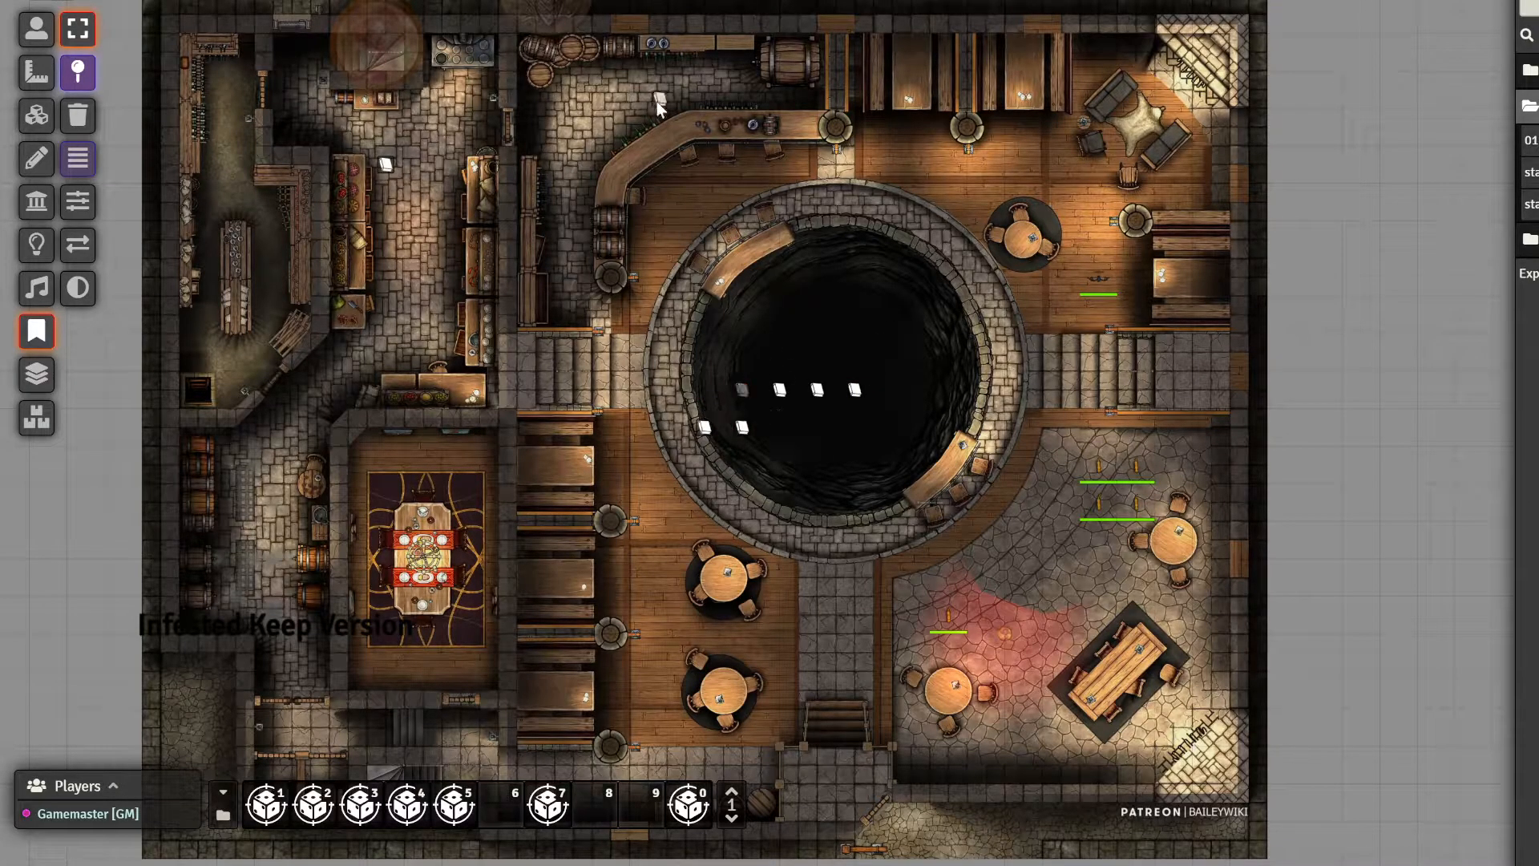
{"action": "left_click_drag", "start_coordinate": [779, 390], "coordinate": [968, 128]}
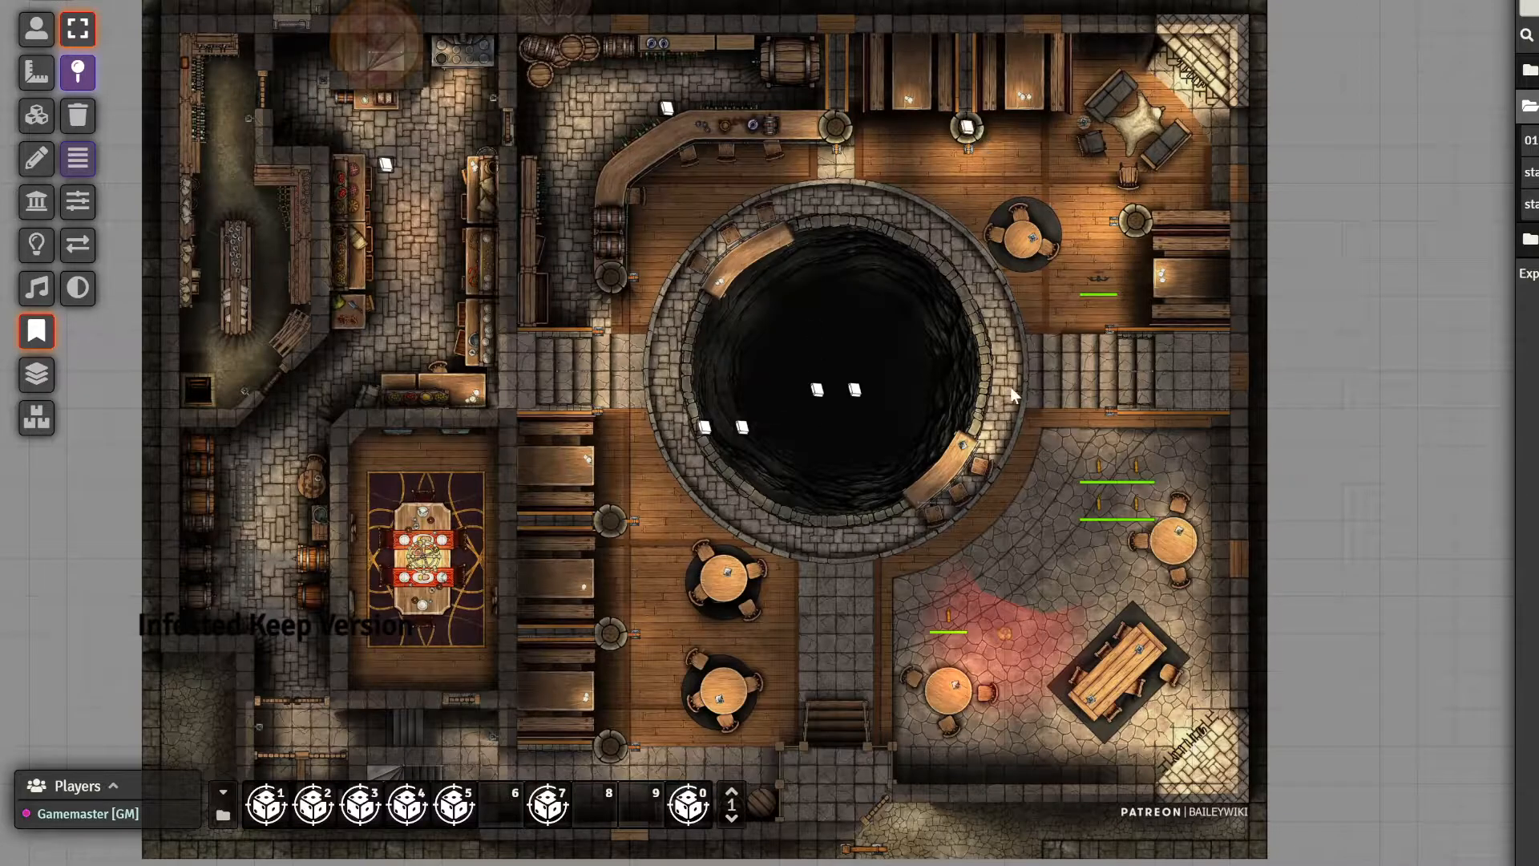